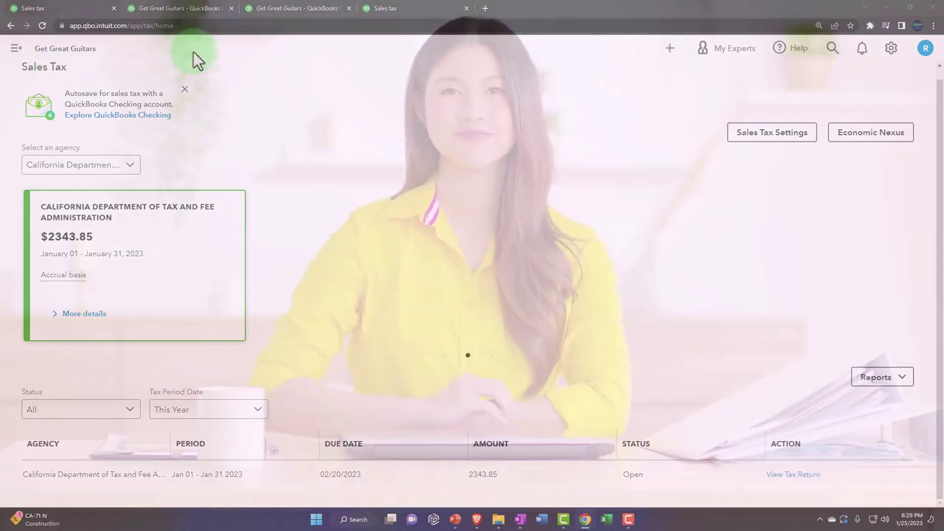
Start a new check and enter City Tax CA as a new payee to add
click(672, 49)
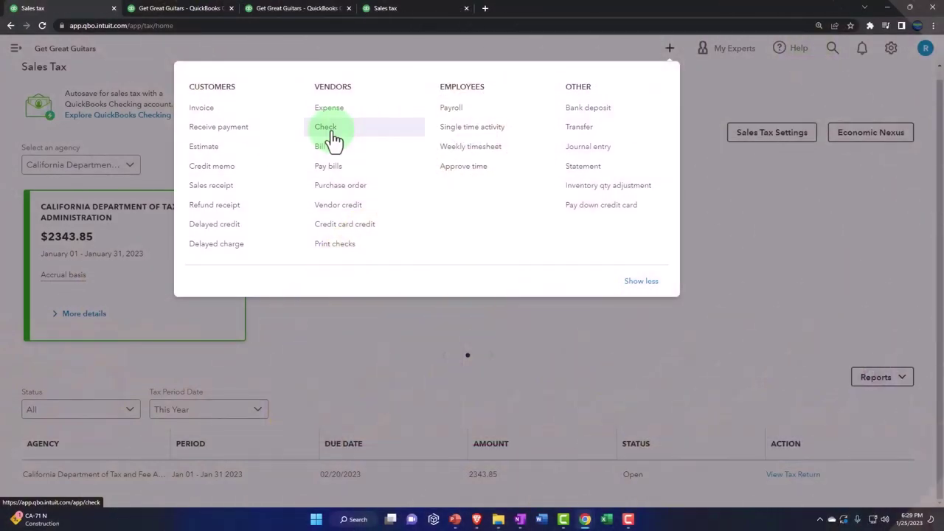
click(326, 127)
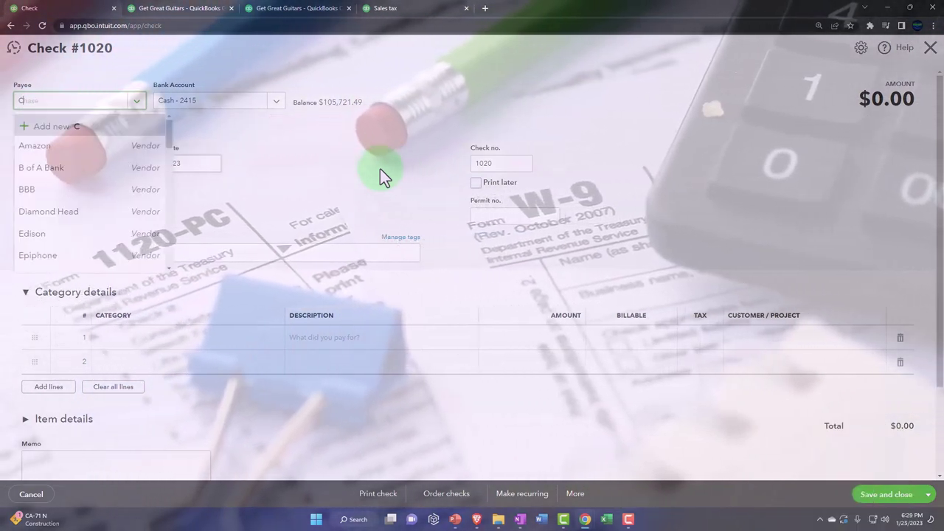
text(City)
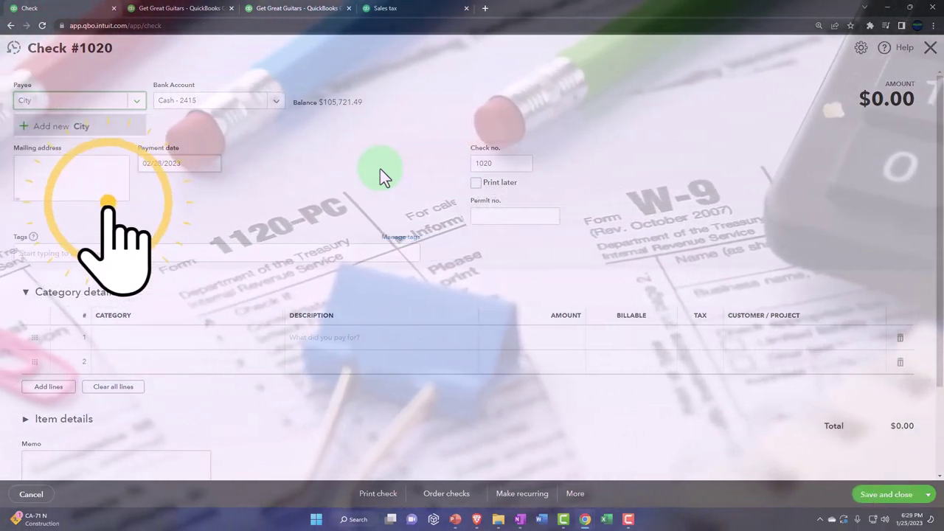
text( Tax CA)
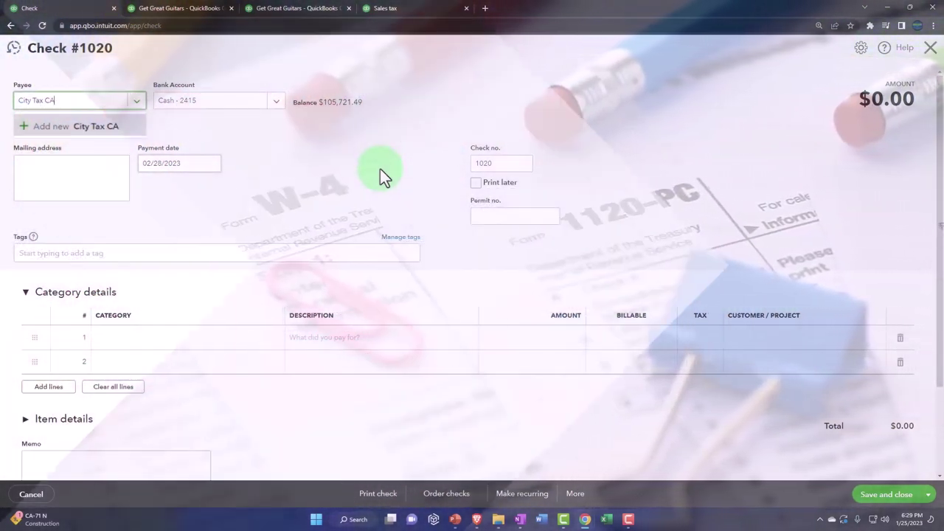
key(Return)
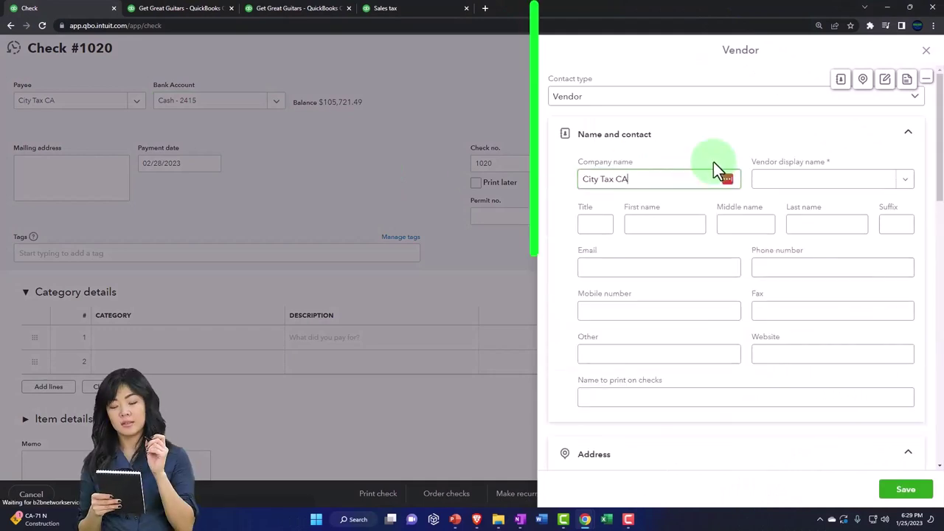
Copy the company name City Tax CA into the vendor display name and save the new vendor
drag(679, 178, 565, 179)
key(ctrl+c)
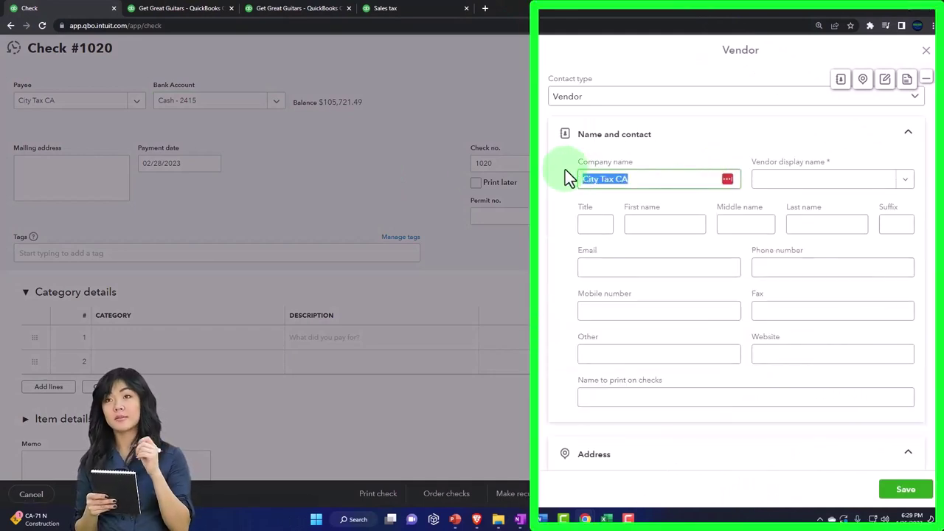
click(789, 184)
key(ctrl+v)
click(912, 493)
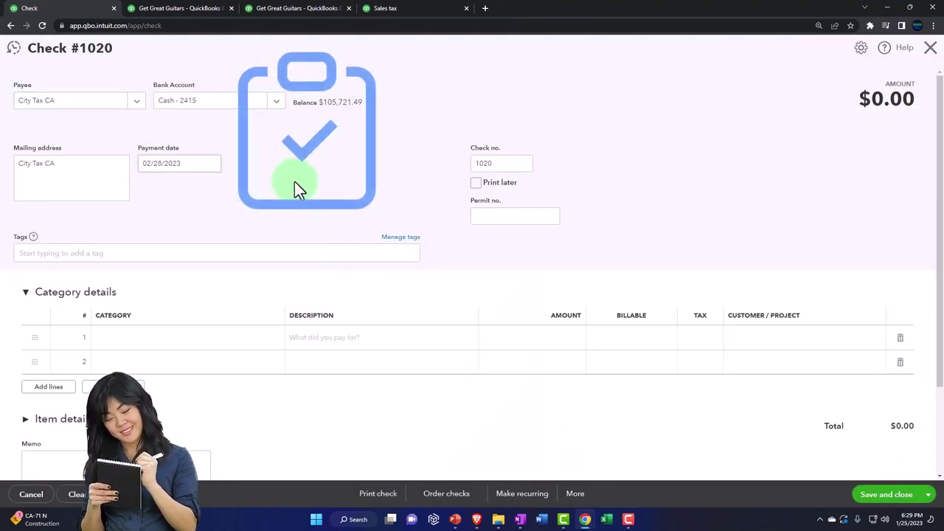
Fill the first category line with the California Department of Tax and Fee Administration payable account and an amount of 1,875.09
click(96, 166)
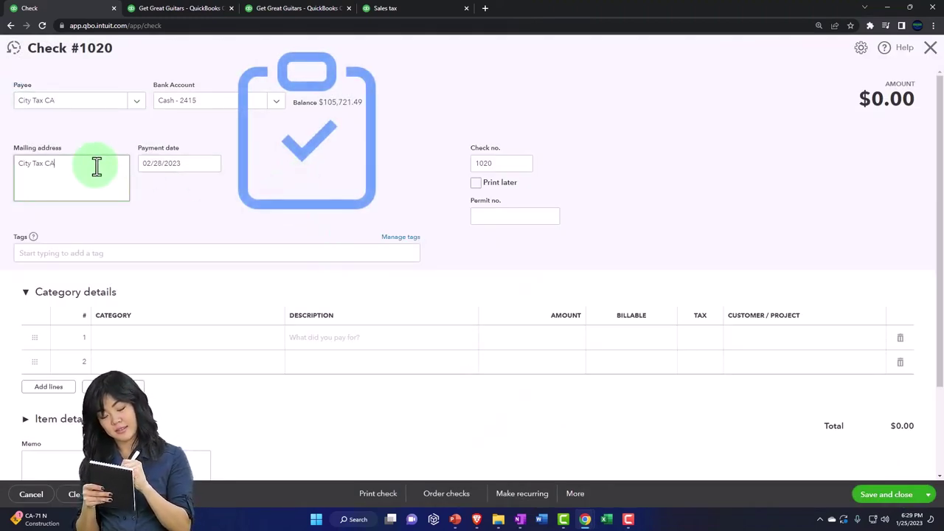
key(Tab)
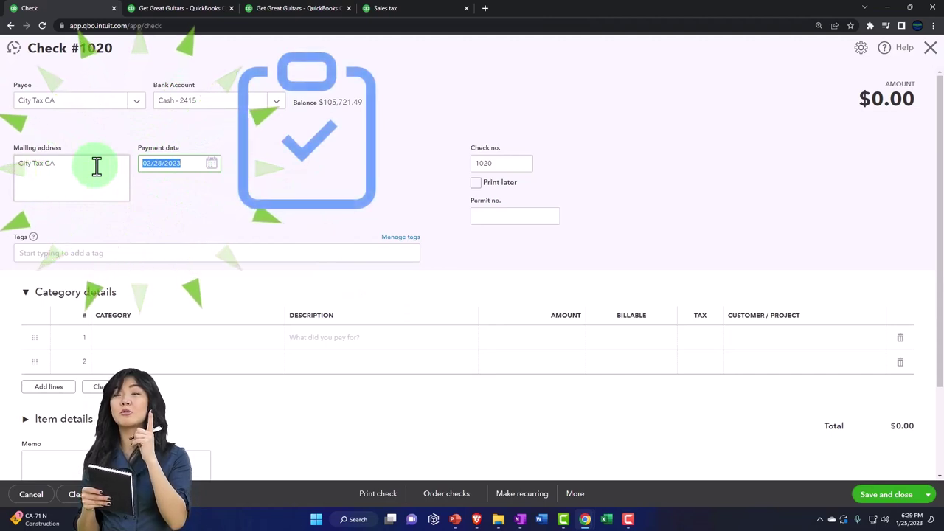
key(Tab)
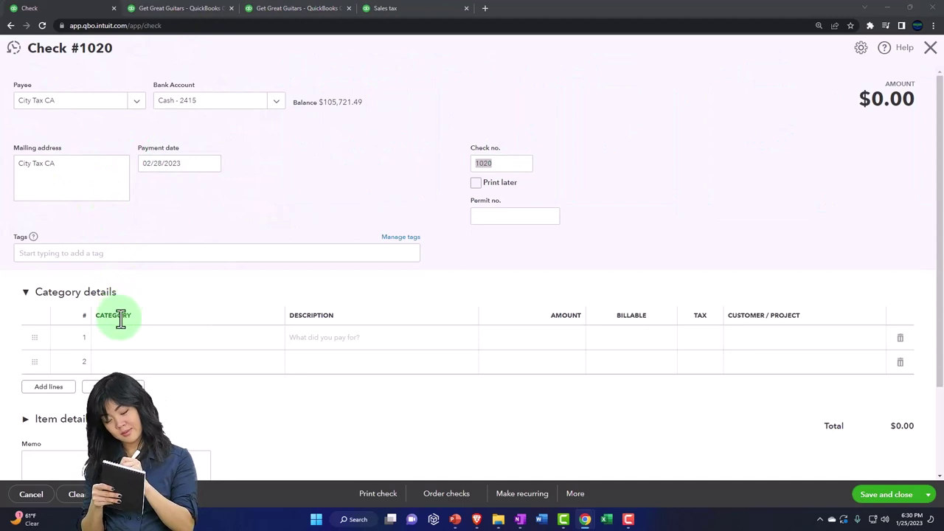
click(120, 338)
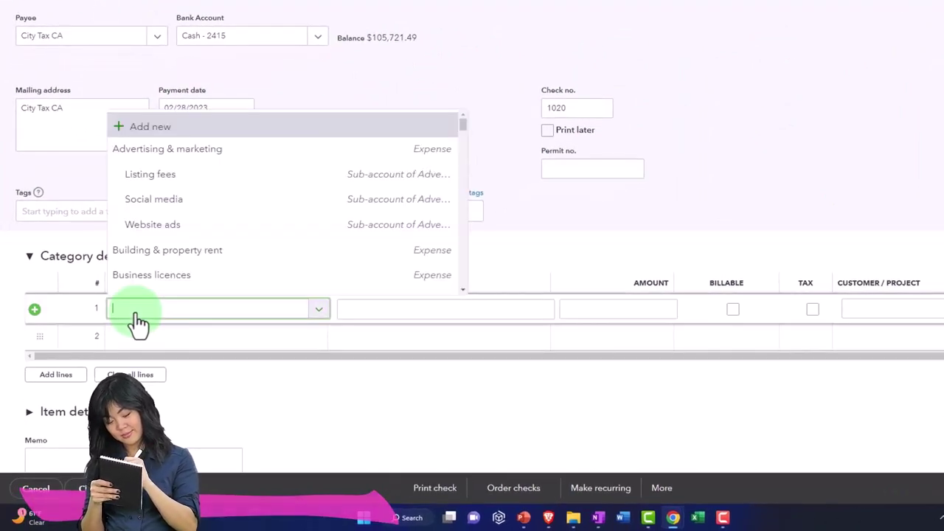
text(cal)
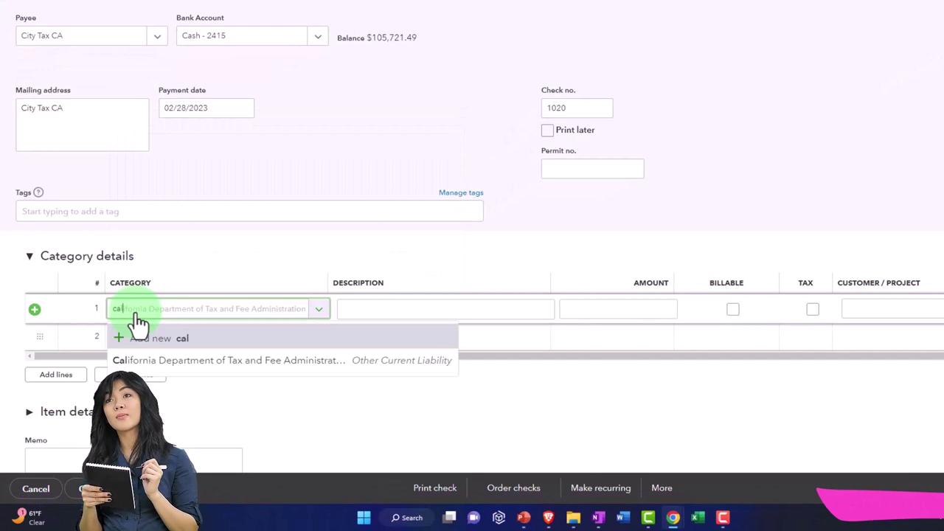
key(Down)
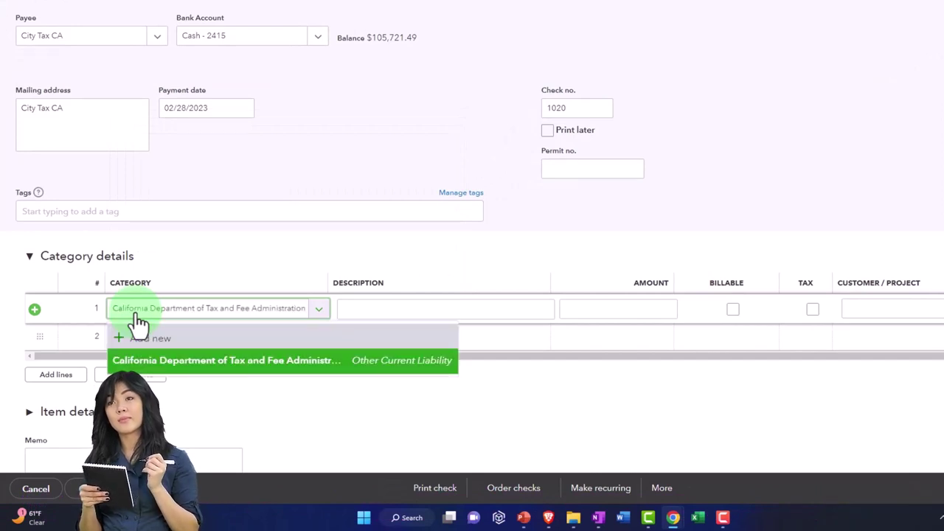
key(Tab)
key(Tab)
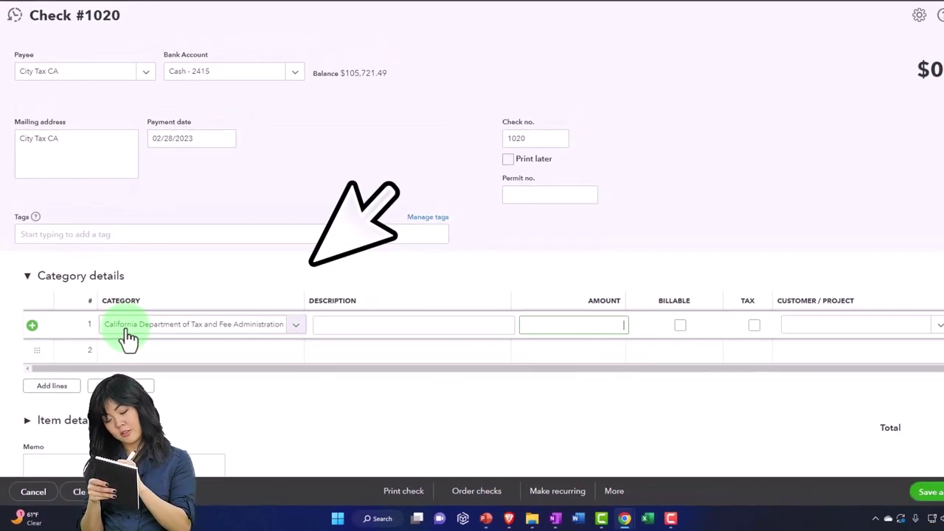
text(1,875)
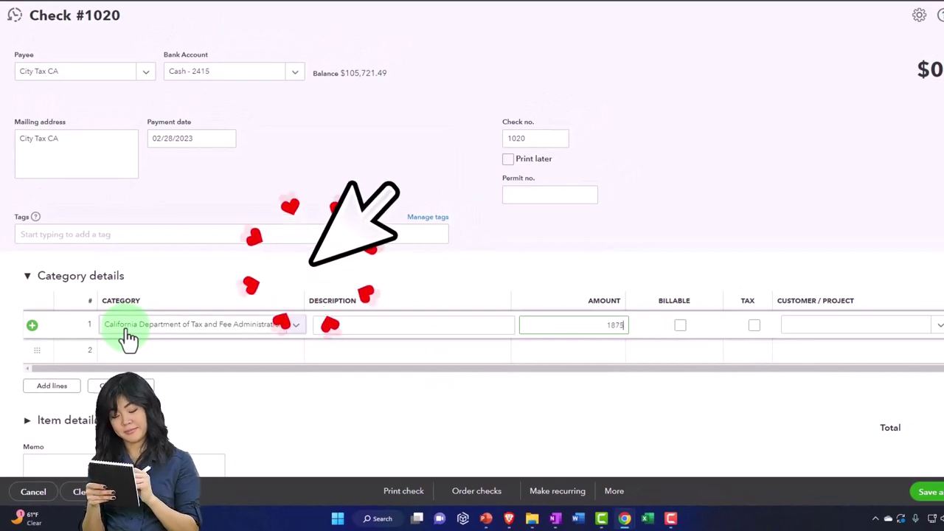
text(.09)
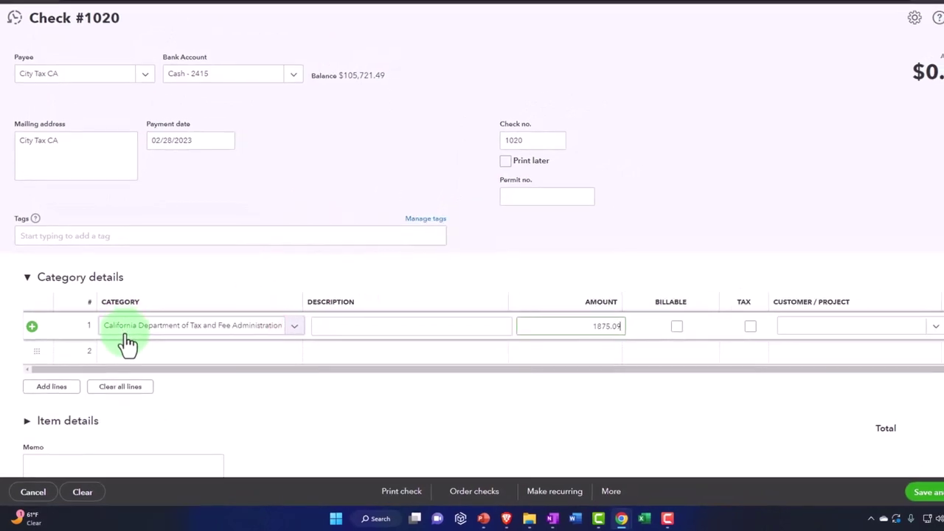
key(Tab)
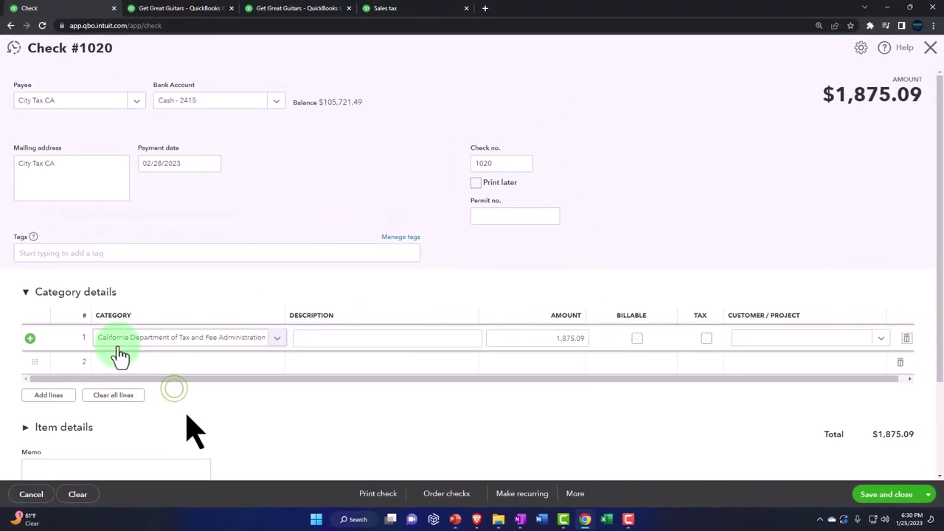
click(118, 359)
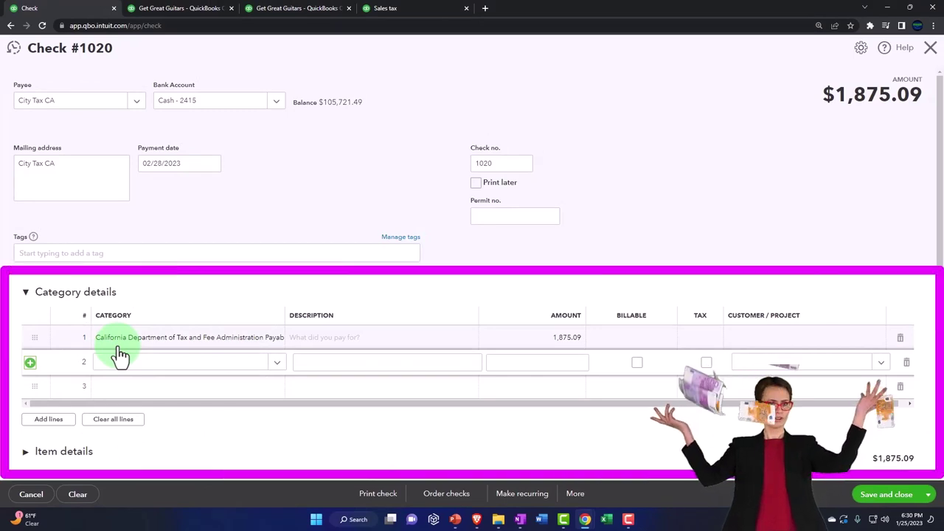
Review the January 2023 Sales Tax Liability Report and return to the check form
click(405, 10)
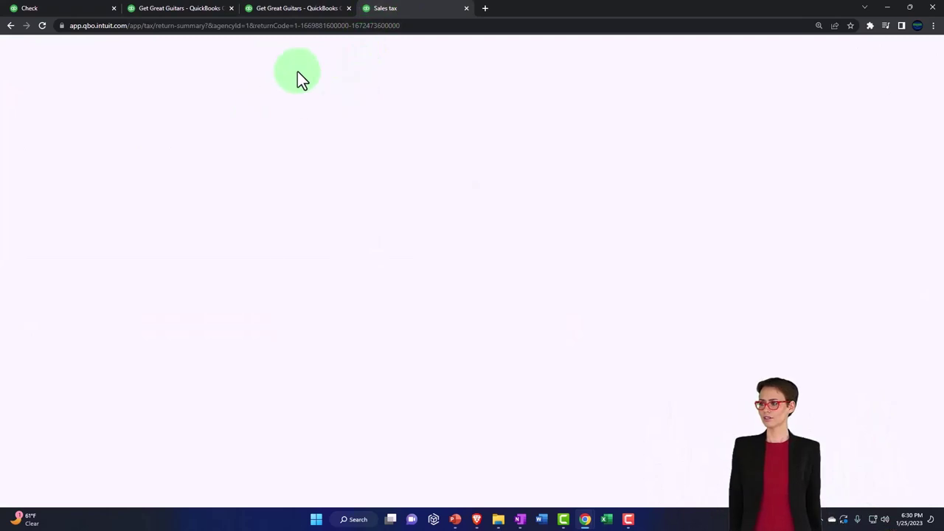
click(77, 8)
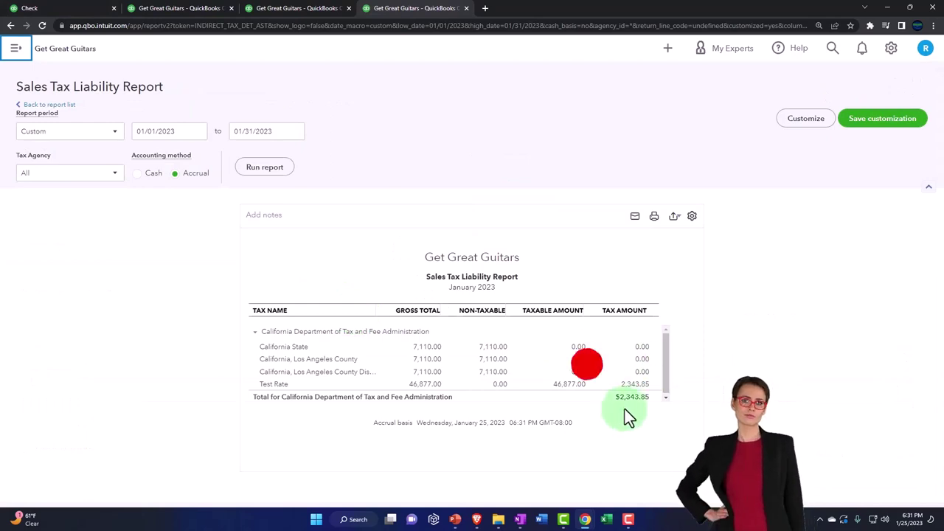
click(79, 10)
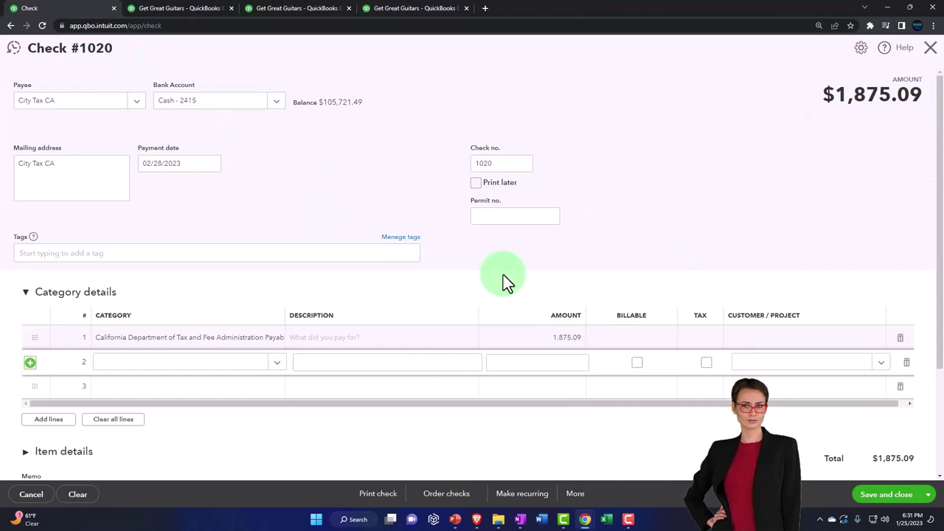
Save the check, opening a blank one, and enter State Sale Tax CA as its new payee to add
click(929, 496)
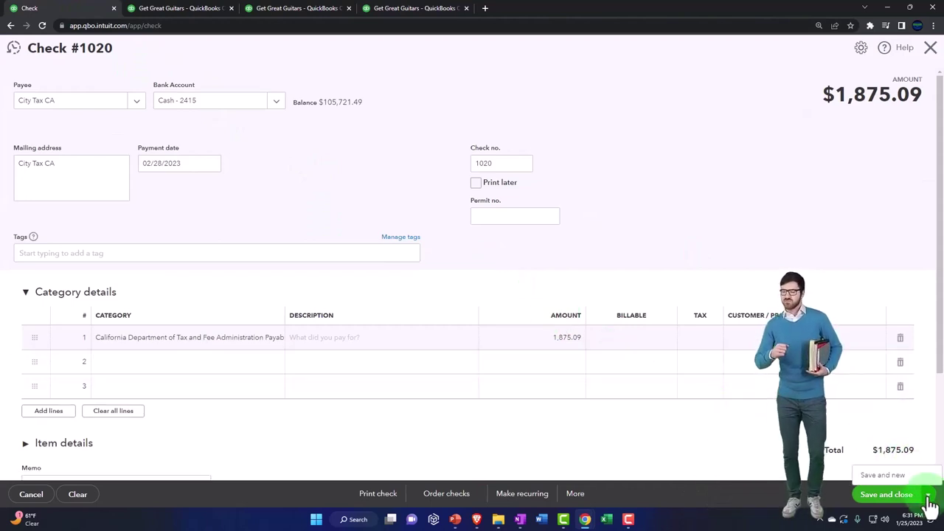
click(885, 475)
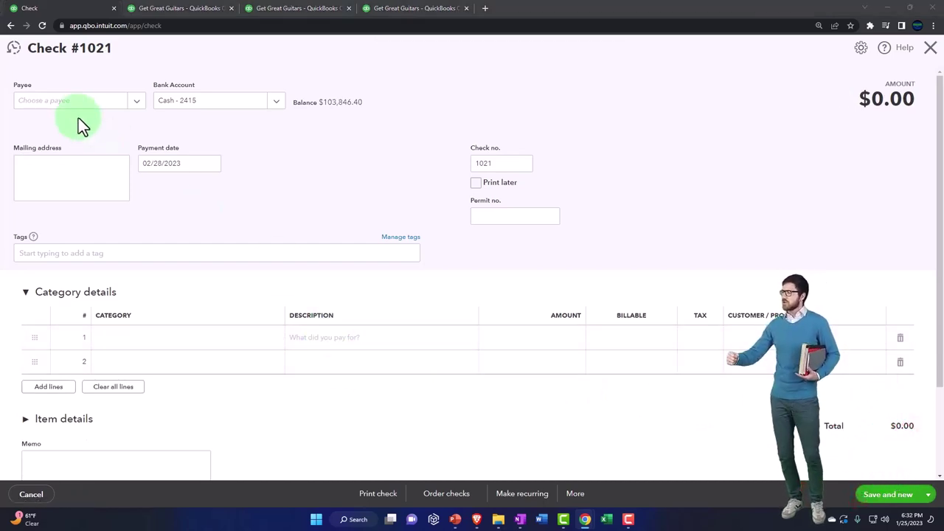
click(54, 101)
text(Sta)
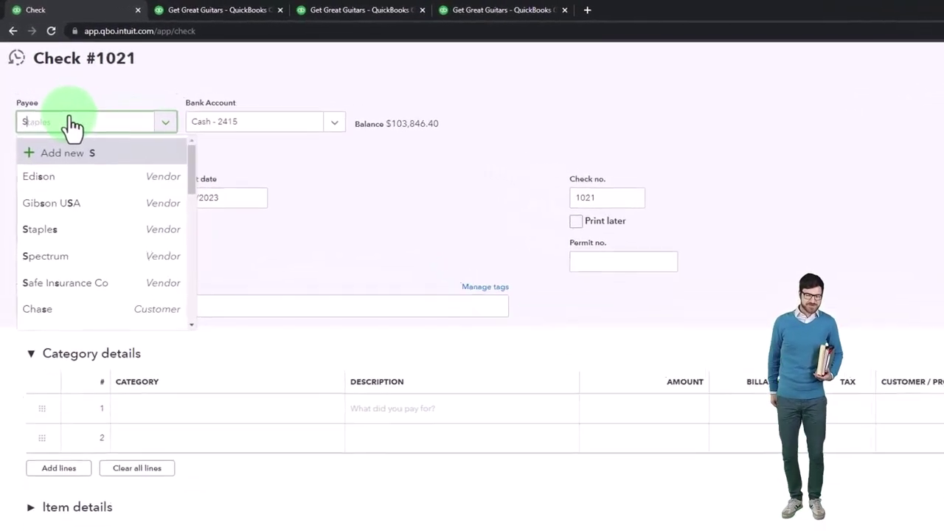
text(te )
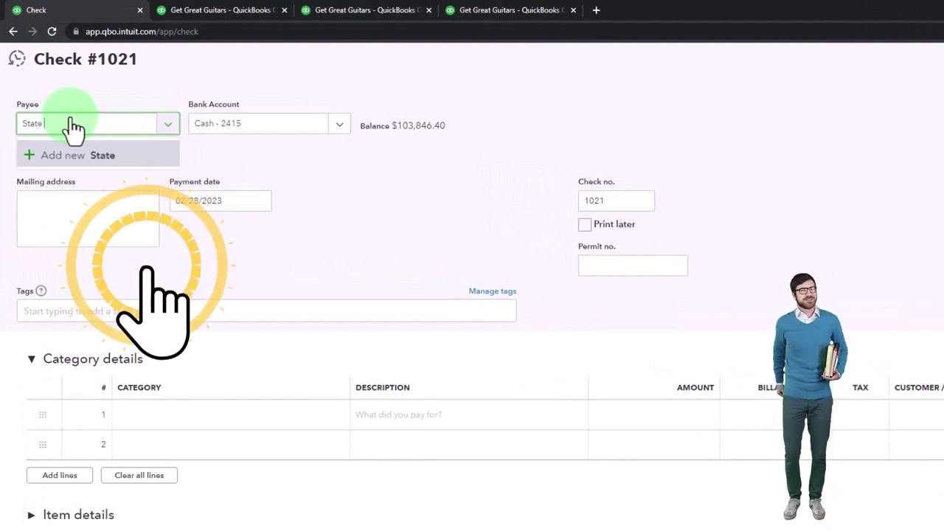
text(Sale Ta)
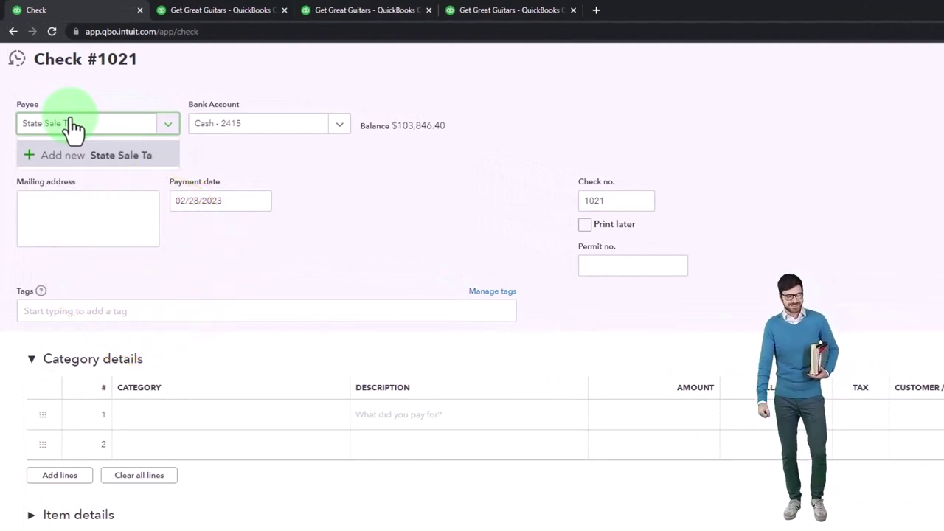
text(x CA)
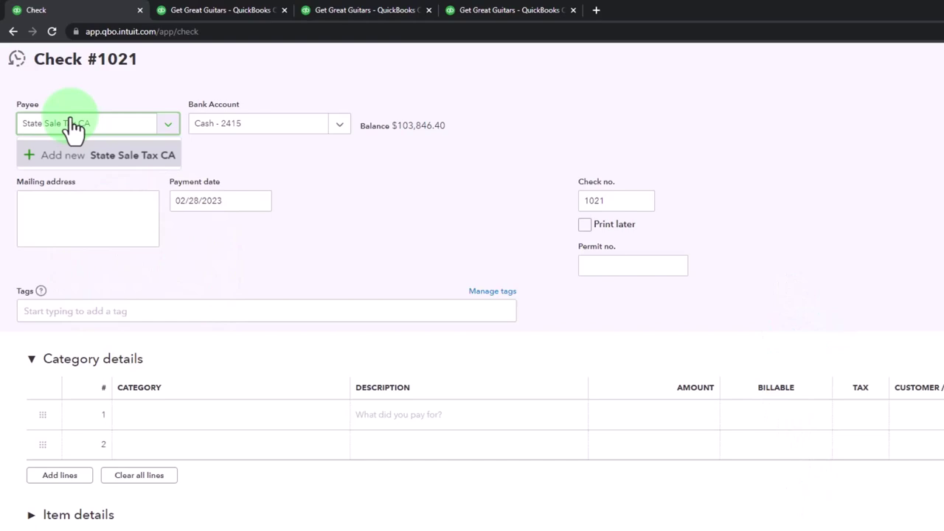
key(Tab)
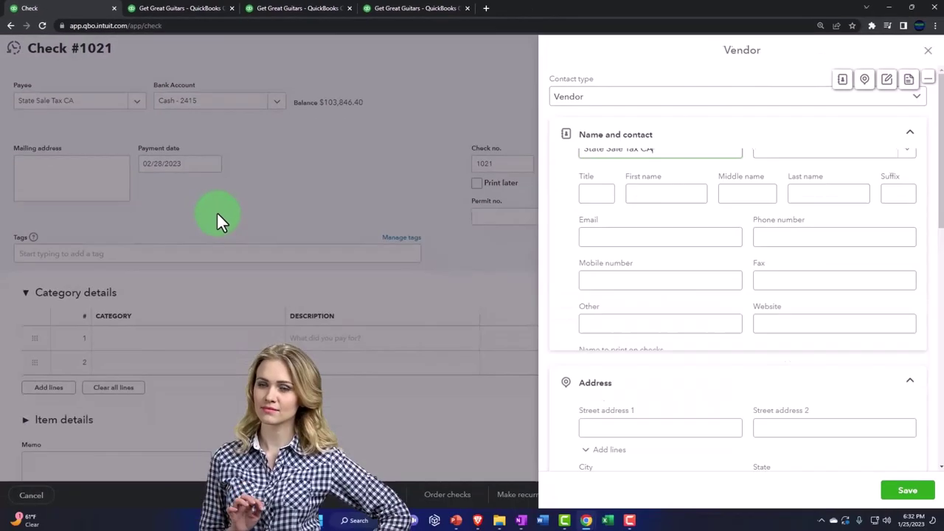
Reuse the company name State Sale Tax CA as the vendor display name and save the new vendor
drag(670, 185, 574, 178)
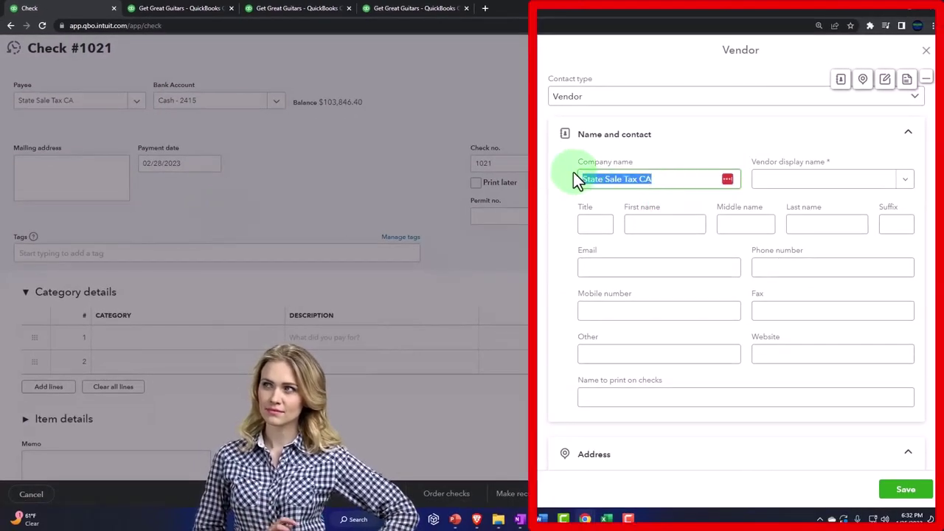
click(802, 201)
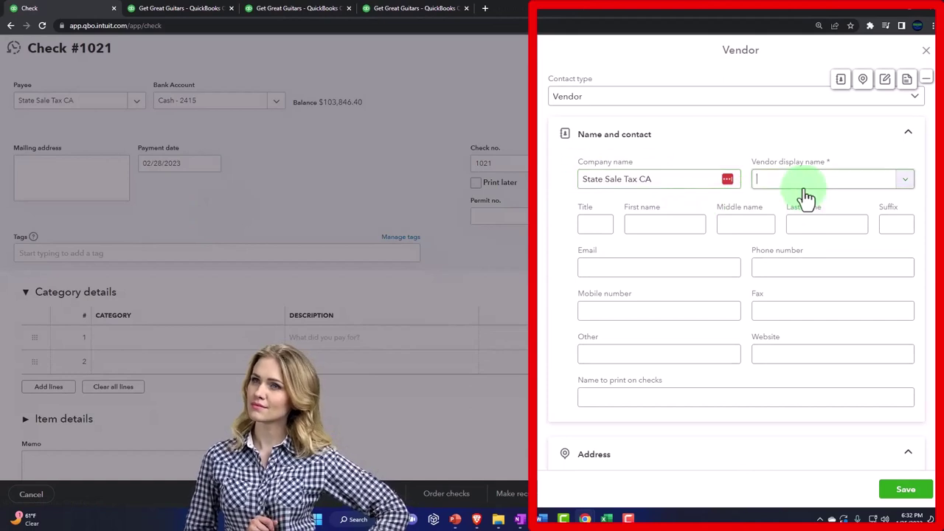
click(915, 487)
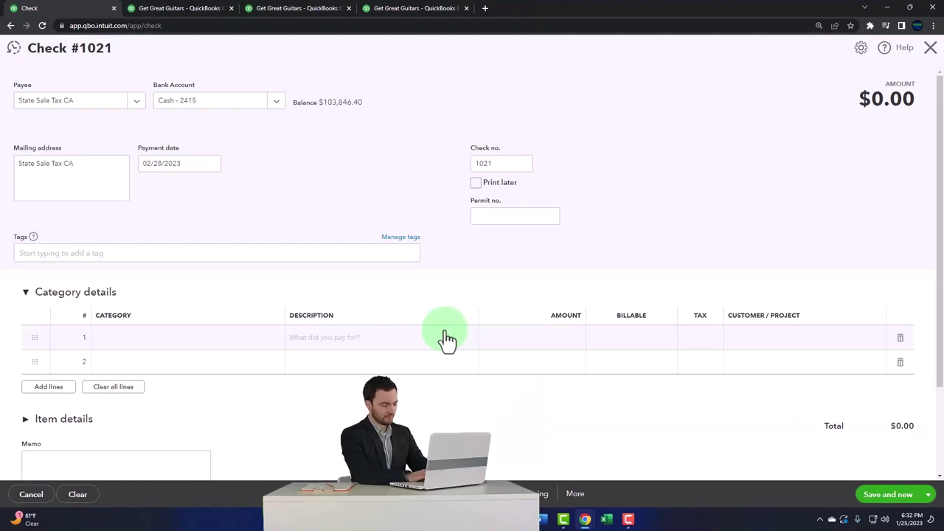
Set the first line's category to the California Department of Tax and Fee Administration payable account
click(145, 343)
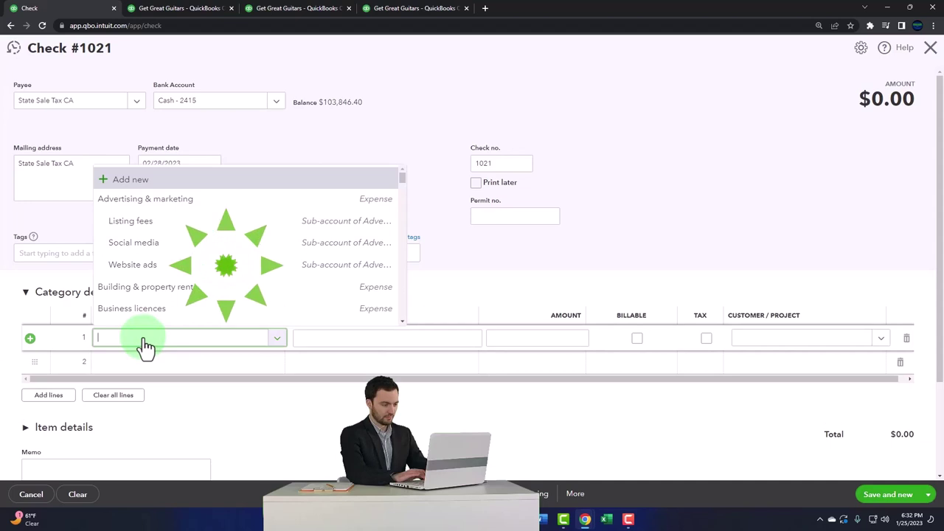
text(ca)
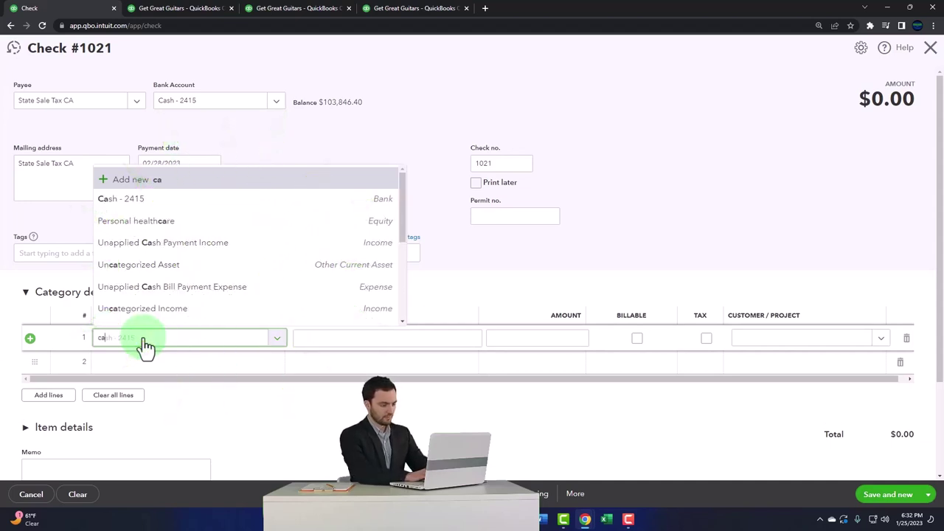
text(l)
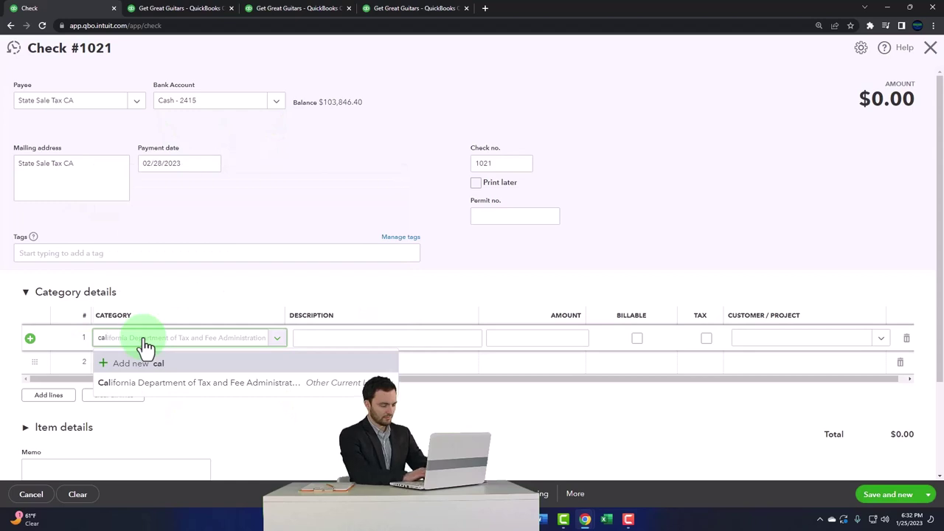
key(Down)
key(Down)
key(Tab)
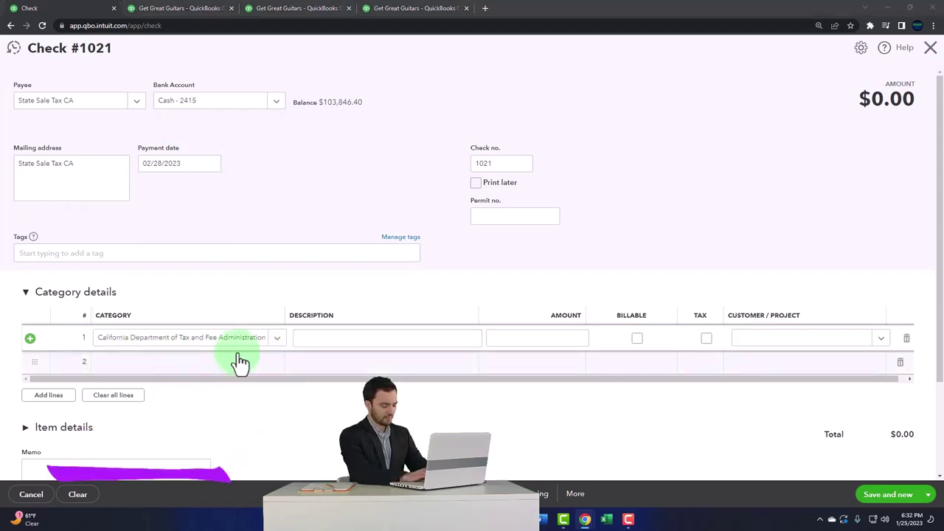
Enter 468.77 as the amount on the first category line of the State Sale Tax CA check
click(501, 343)
click(560, 343)
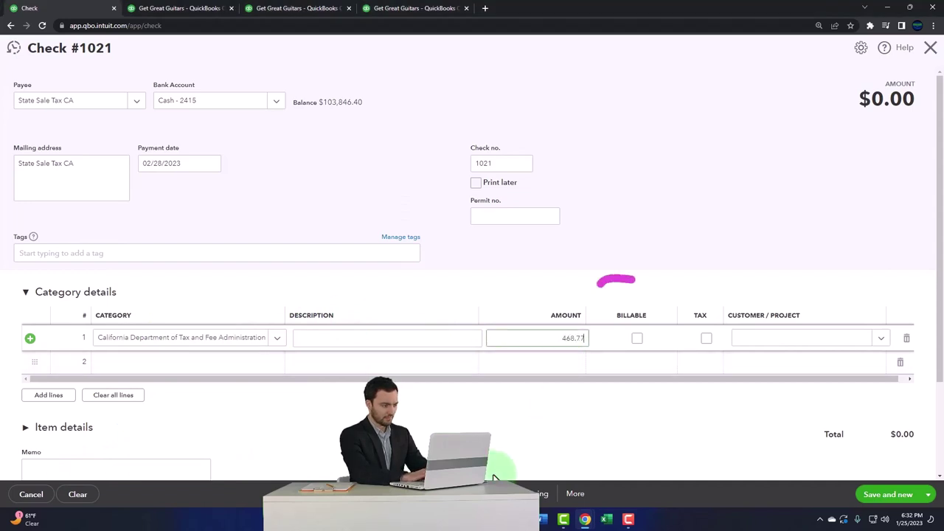
key(Tab)
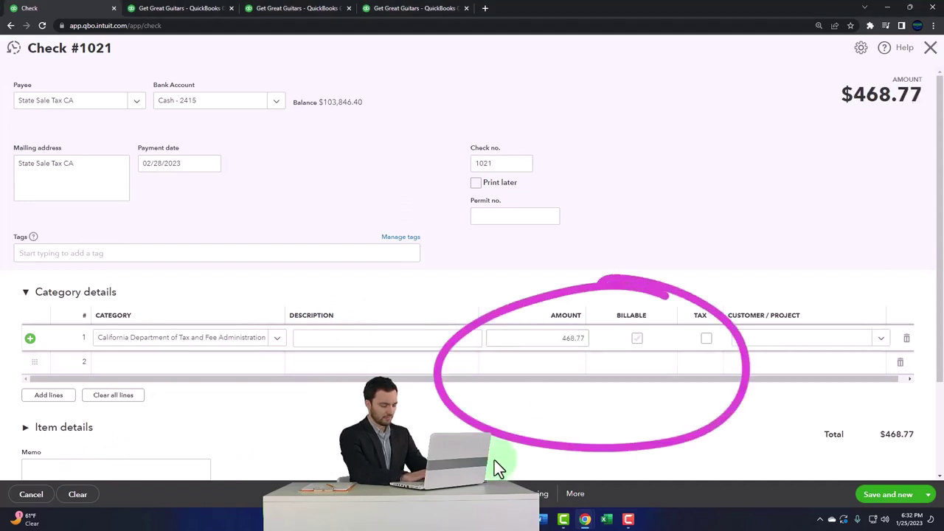
Check the tax amount in the Sales Tax Liability Report, then save and close the State Sale Tax CA check
click(411, 9)
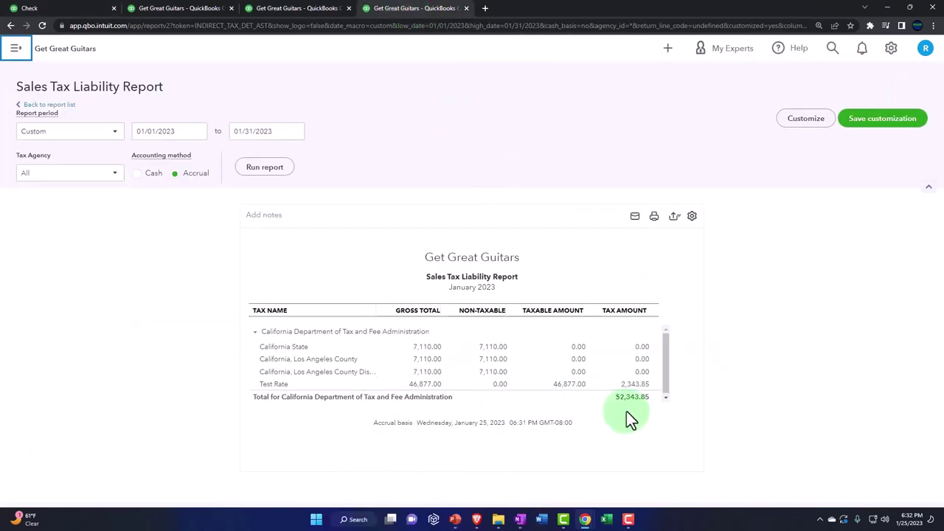
click(78, 9)
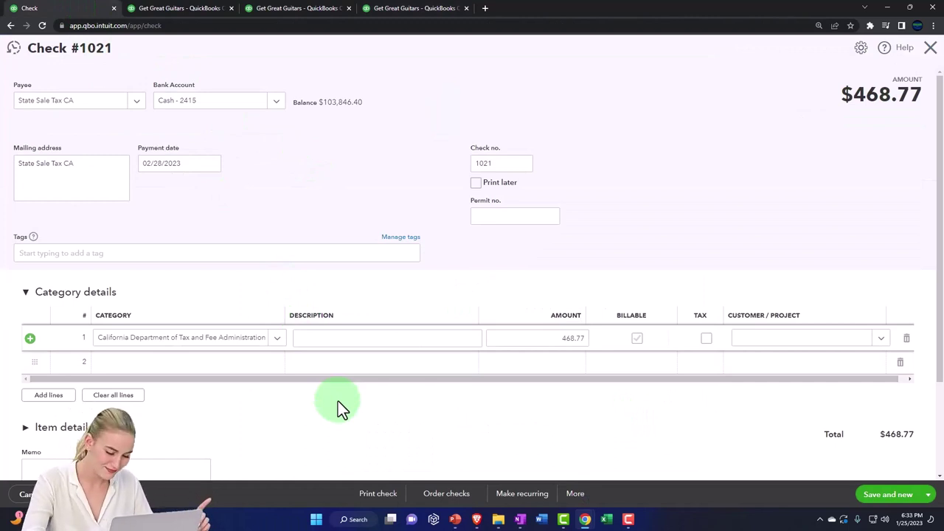
click(932, 501)
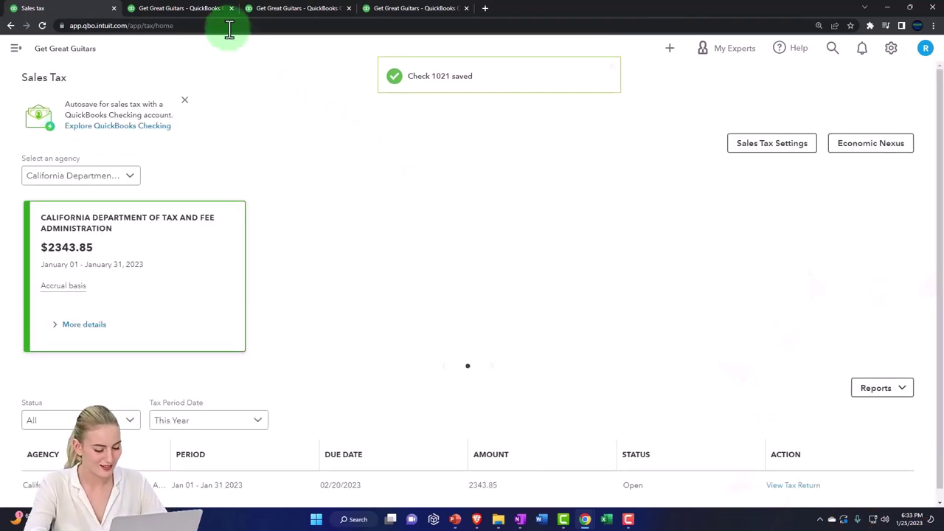
Return from the transaction report to the February 28, 2023 Balance Sheet and enlarge it around the bank accounts
click(192, 11)
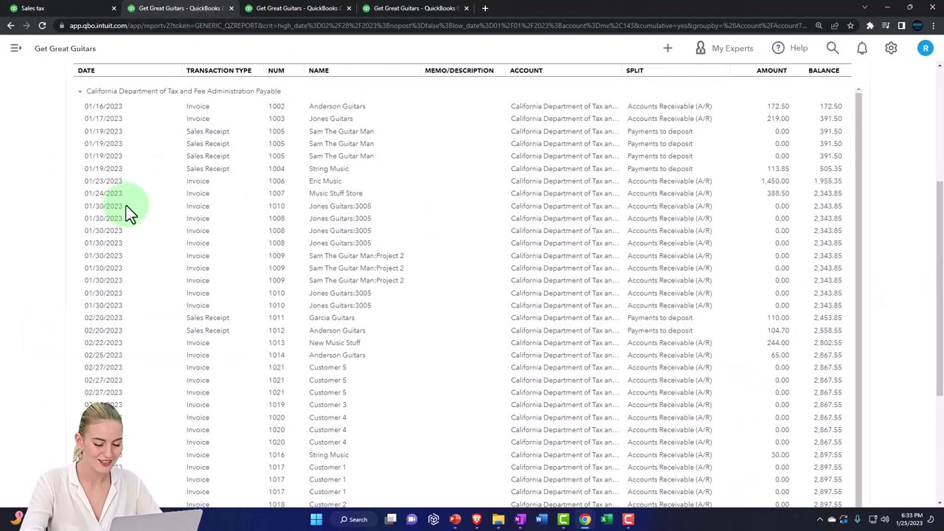
scroll(63, 214, up, 5)
click(62, 105)
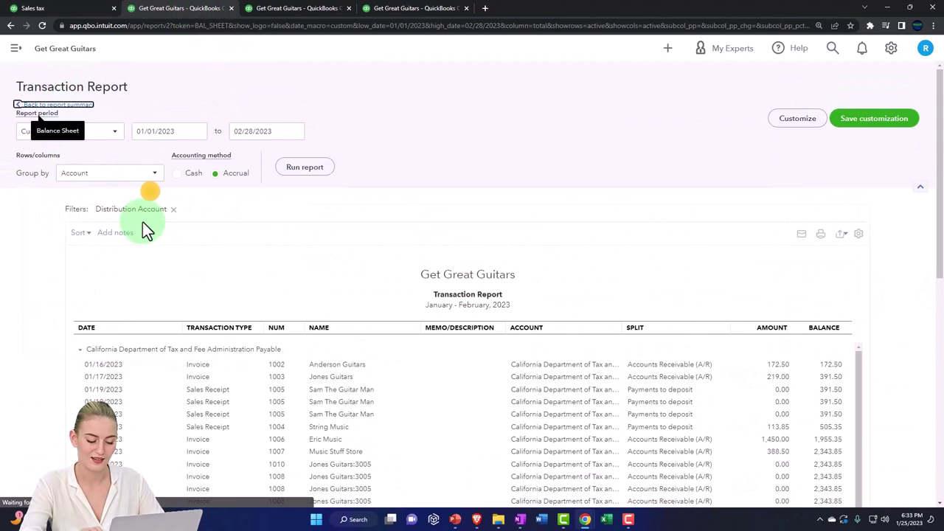
scroll(182, 298, up, 4)
scroll(183, 308, up, 5)
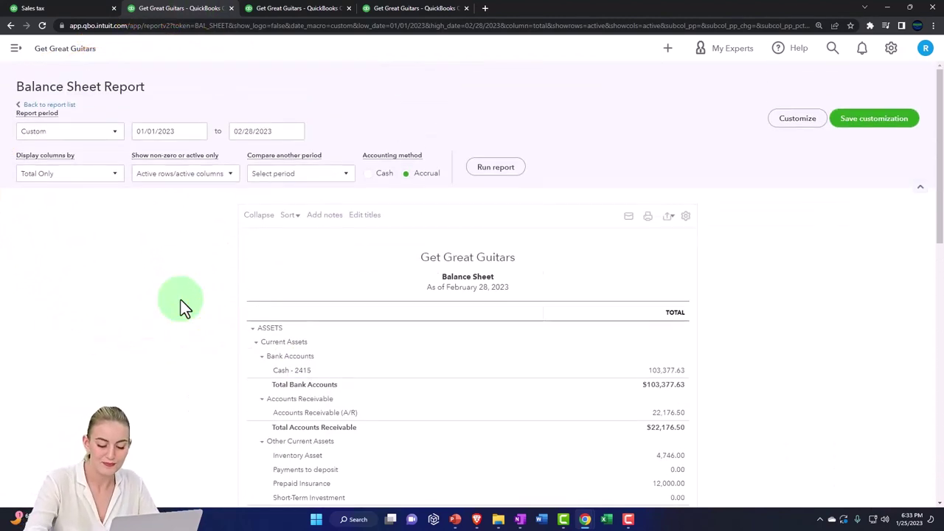
scroll(258, 346, down, 3)
key(ctrl+plus)
key(ctrl+plus)
key(ctrl+plus)
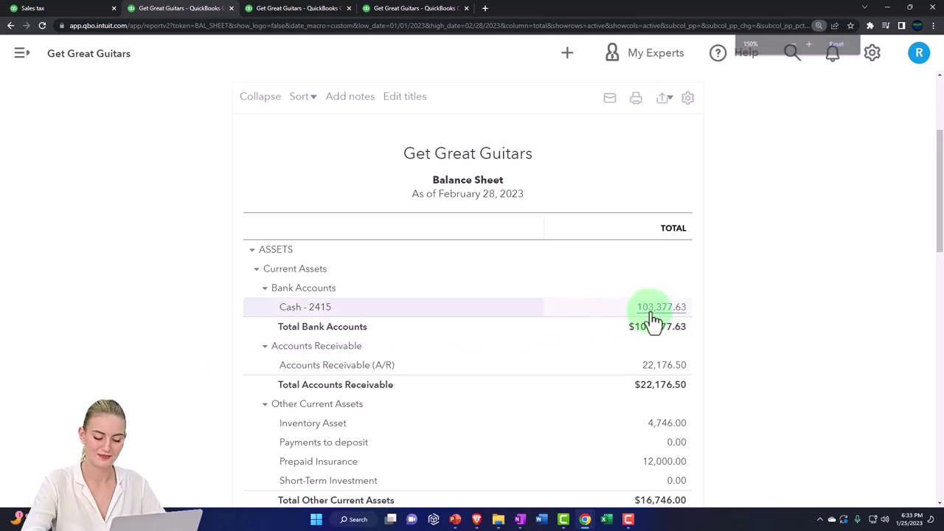
Open the Cash - 2415 transaction detail and examine the two sales tax checks dated 02/28/2023
click(655, 312)
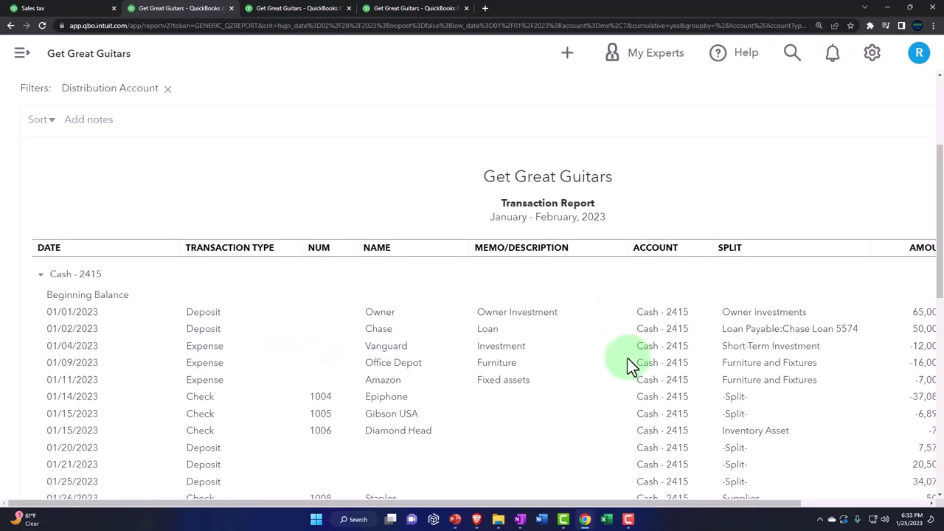
scroll(562, 369, down, 5)
key(ctrl+minus)
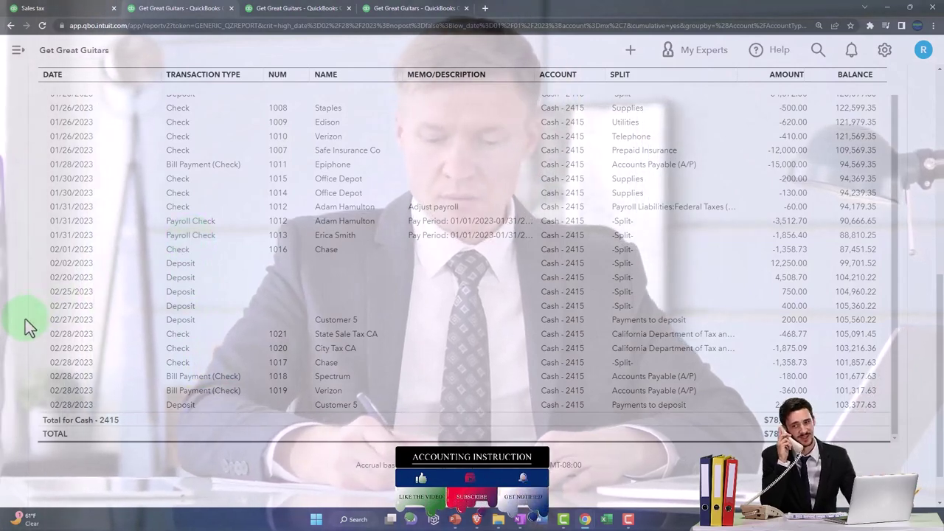
scroll(26, 319, up, 15)
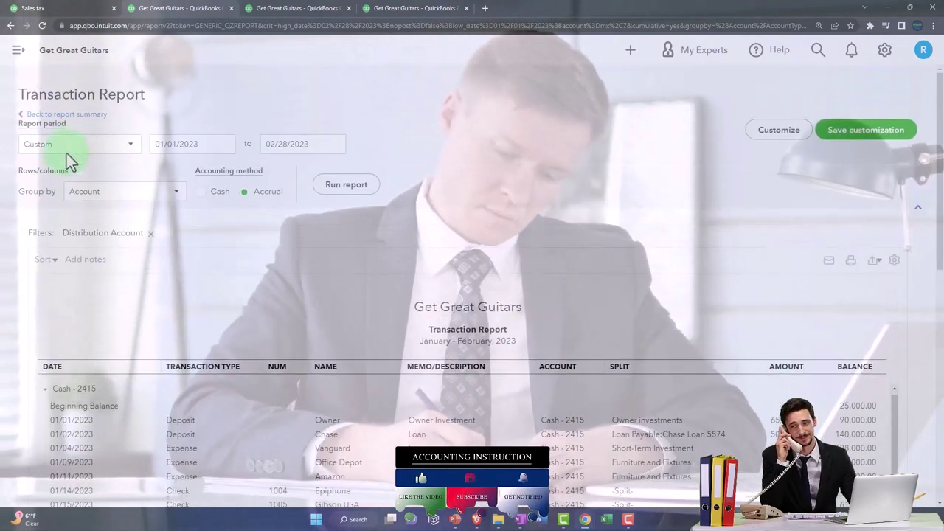
Go back to the Balance Sheet and open the California Department of Tax and Fee Administration Payable transaction detail
click(78, 116)
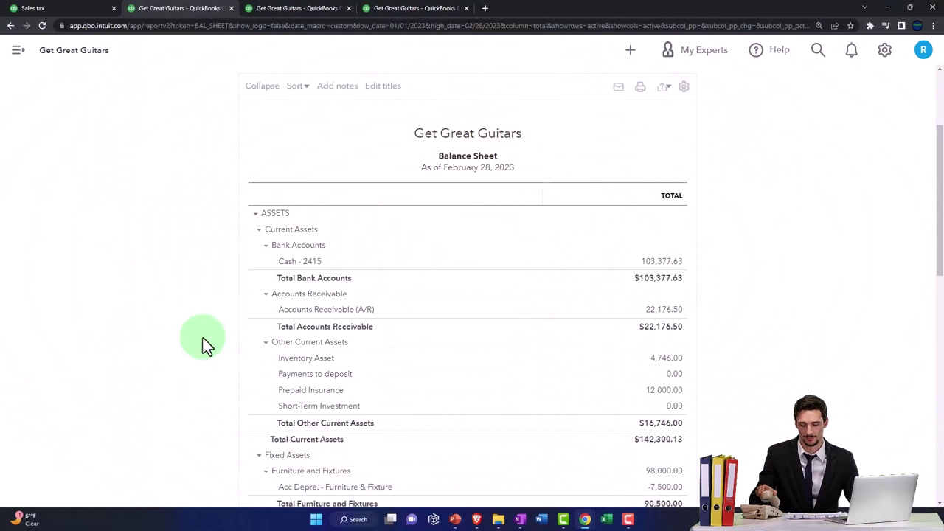
scroll(204, 339, down, 3)
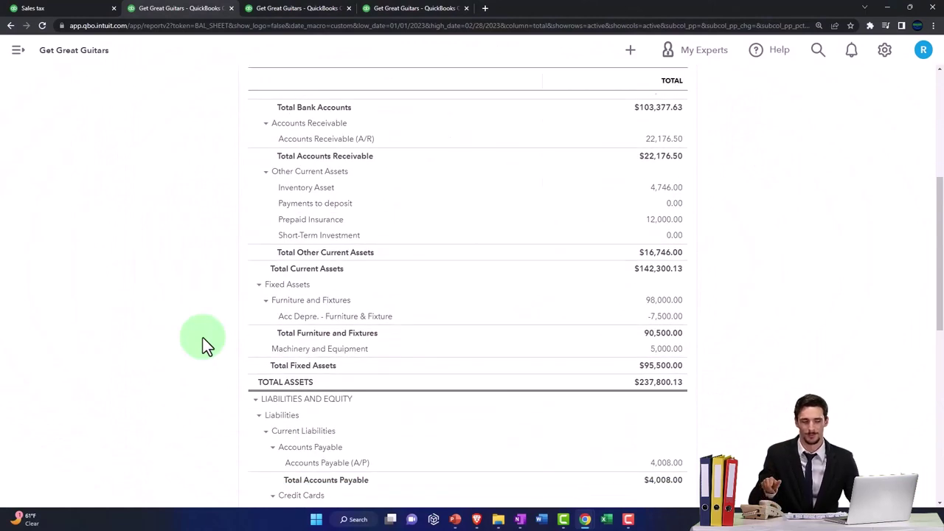
scroll(207, 344, down, 5)
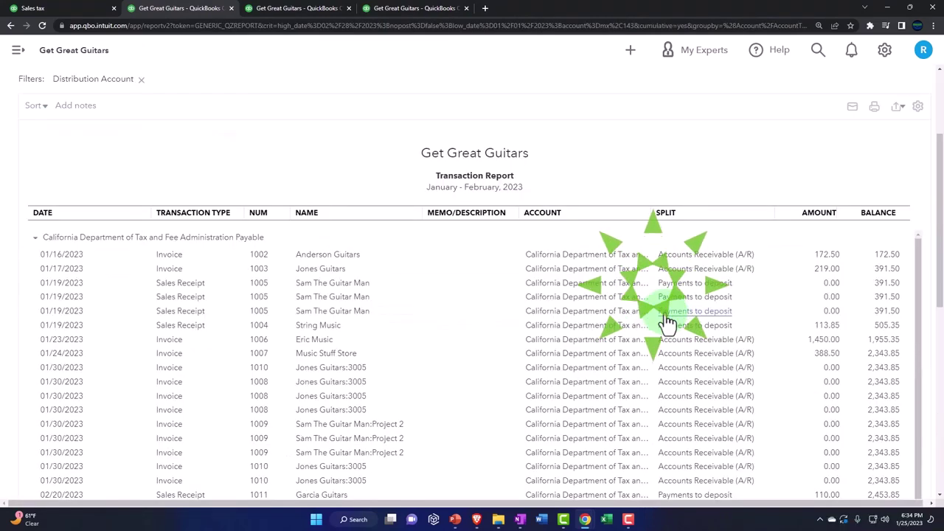
scroll(667, 323, down, 3)
scroll(665, 312, down, 1)
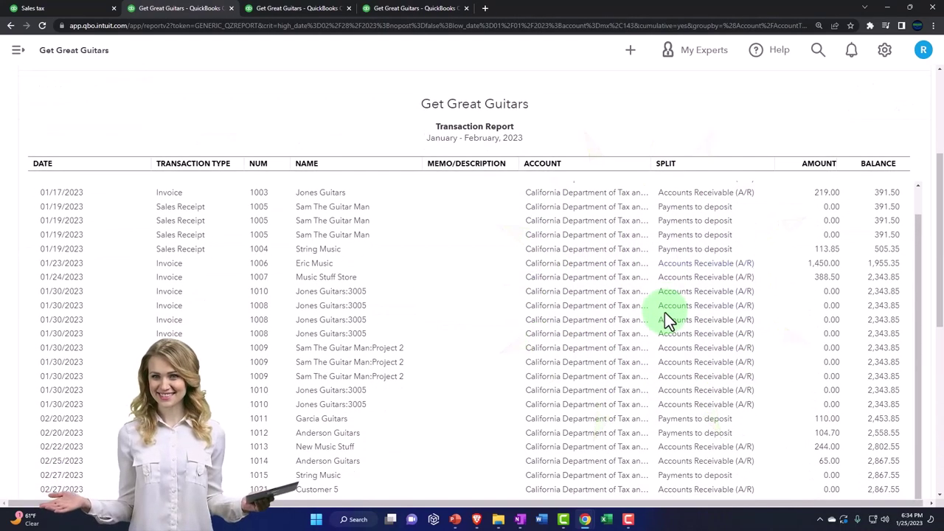
Examine the payable account's running balance through the January invoices and down to the State Sale Tax CA and City Tax CA checks
key(ctrl+plus)
key(ctrl+plus)
key(ctrl+plus)
scroll(665, 312, down, 2)
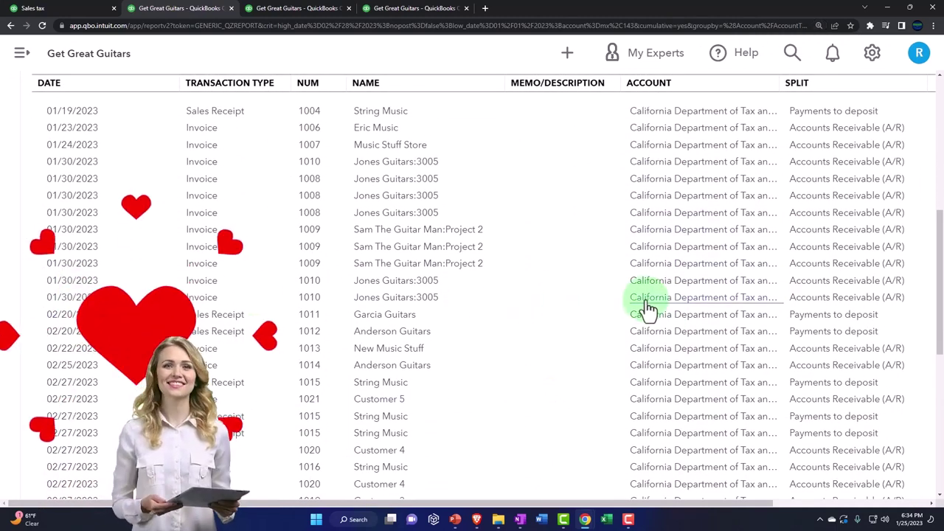
key(ctrl+minus)
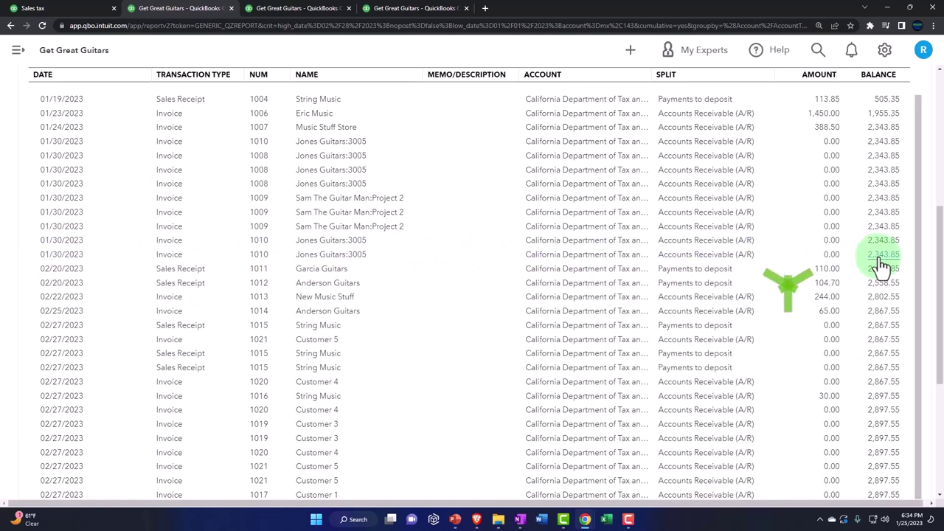
scroll(881, 262, down, 3)
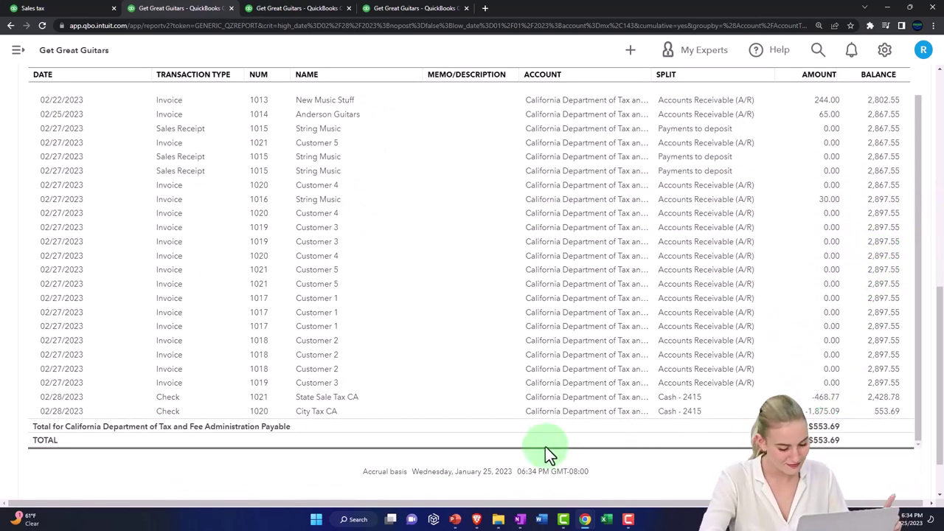
Open Calculator and keep it as a compact window on top of the transaction report
click(354, 519)
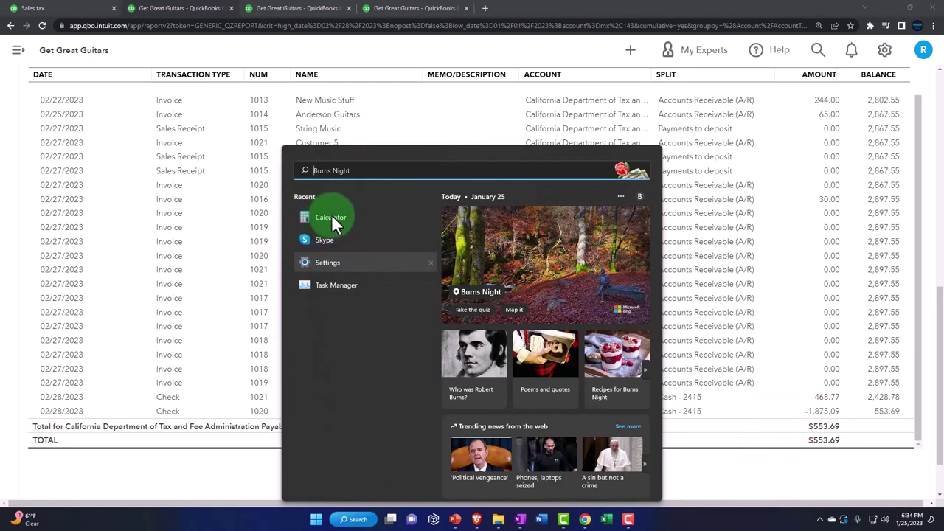
click(331, 218)
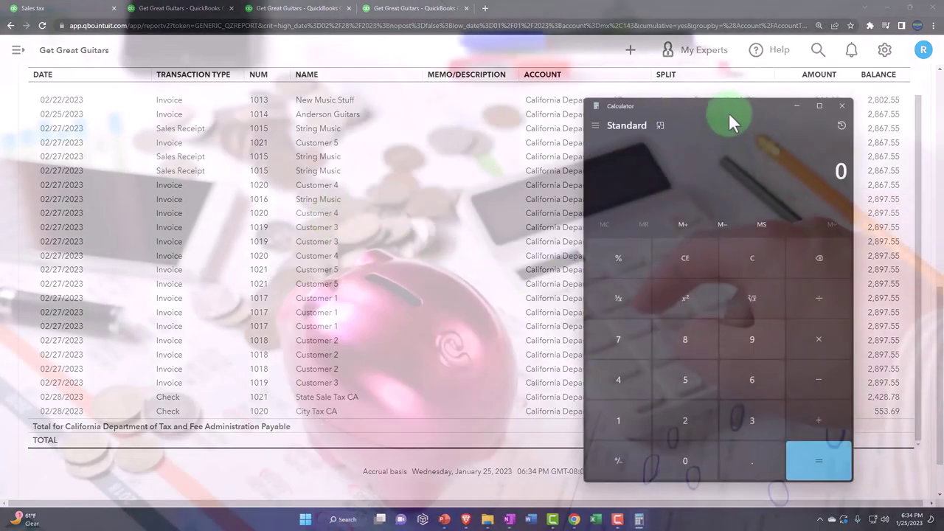
drag(728, 116, 499, 124)
click(433, 140)
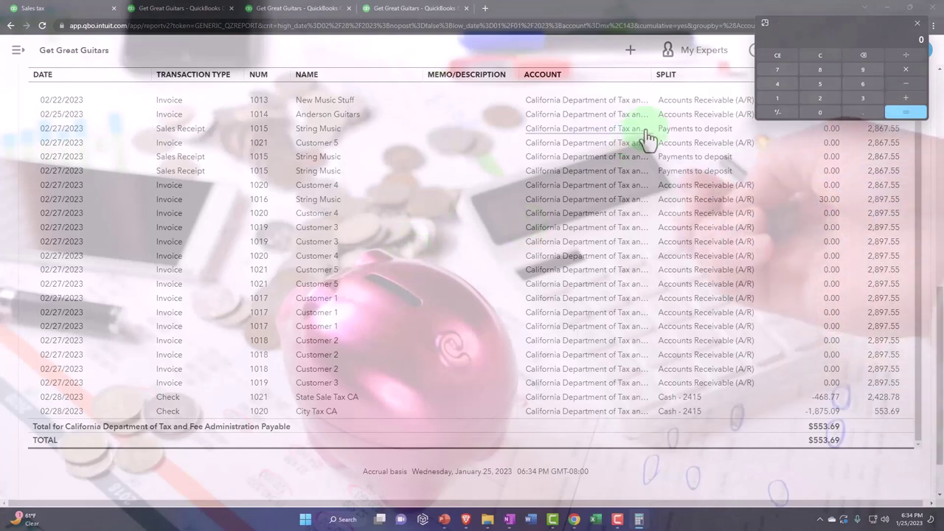
Add the two sales tax checks, 468.77 and 1,875.09, in the calculator and compare the sum with the payable balance
text(468)
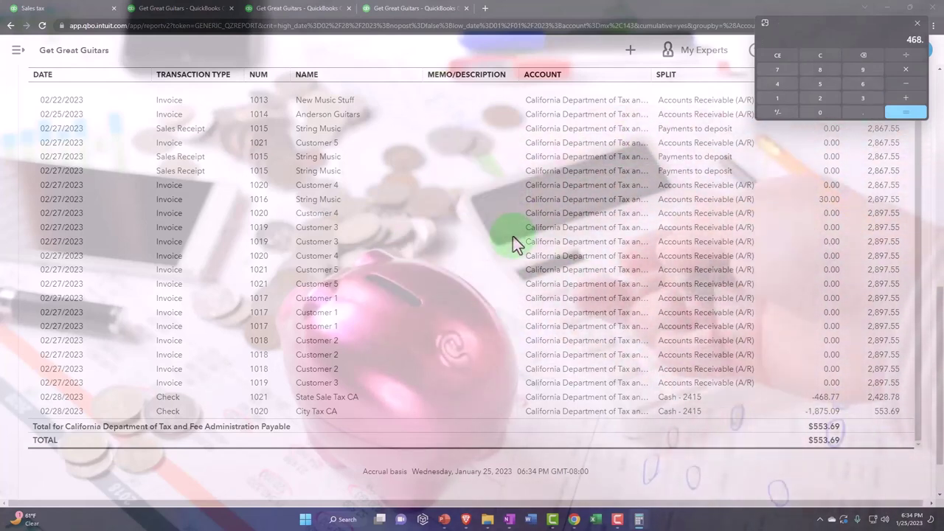
text(.77+1875)
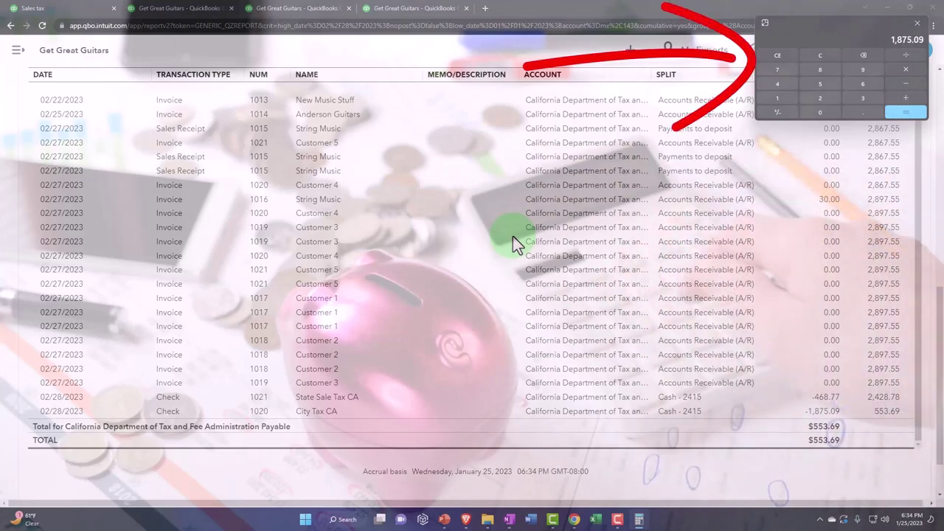
key(Return)
mouse_move(845, 40)
mouse_down()
mouse_move(784, 171)
mouse_move(774, 244)
mouse_up()
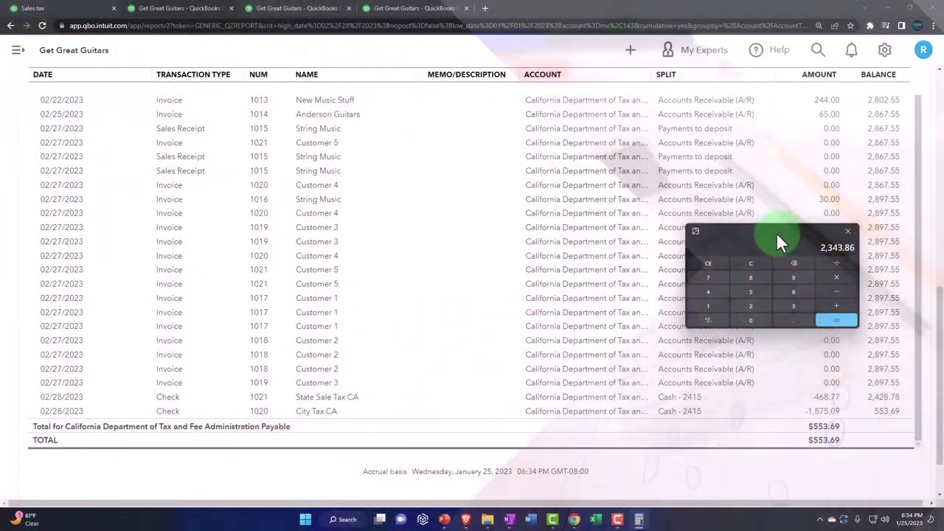
drag(778, 234, 943, 245)
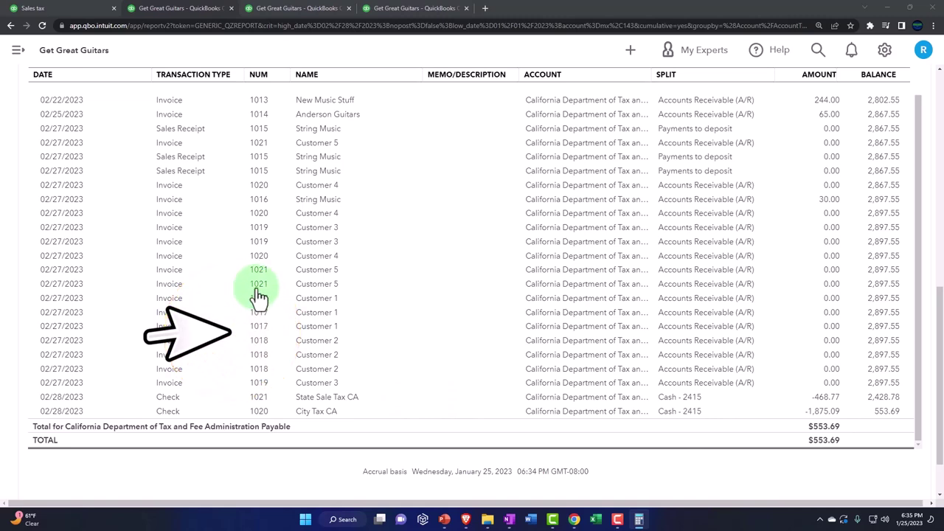
Compare the calculated check total with the tax amount on the January 2023 Sales Tax Liability Report
click(299, 9)
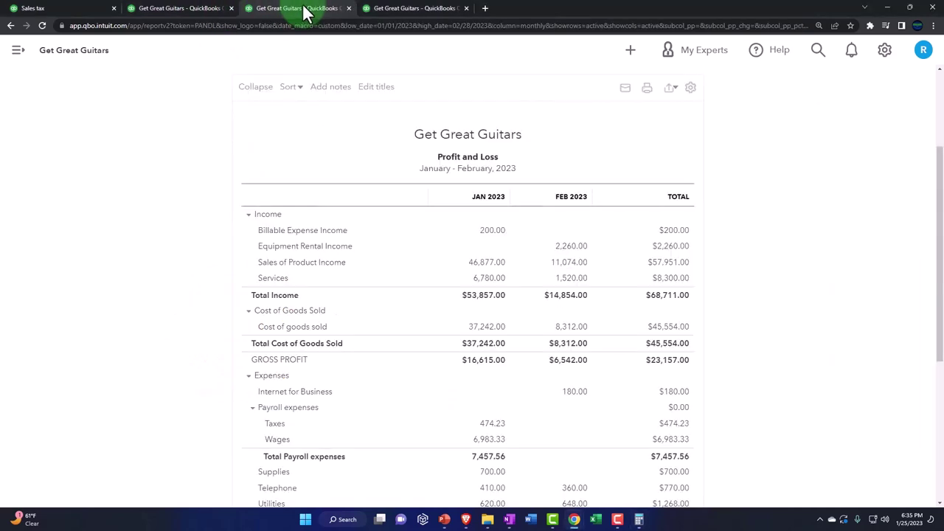
click(403, 10)
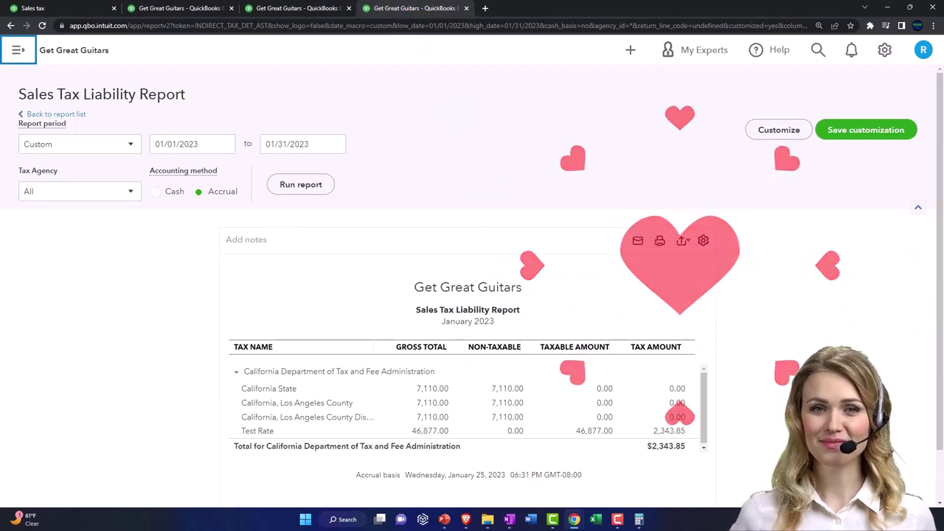
drag(804, 149, 737, 156)
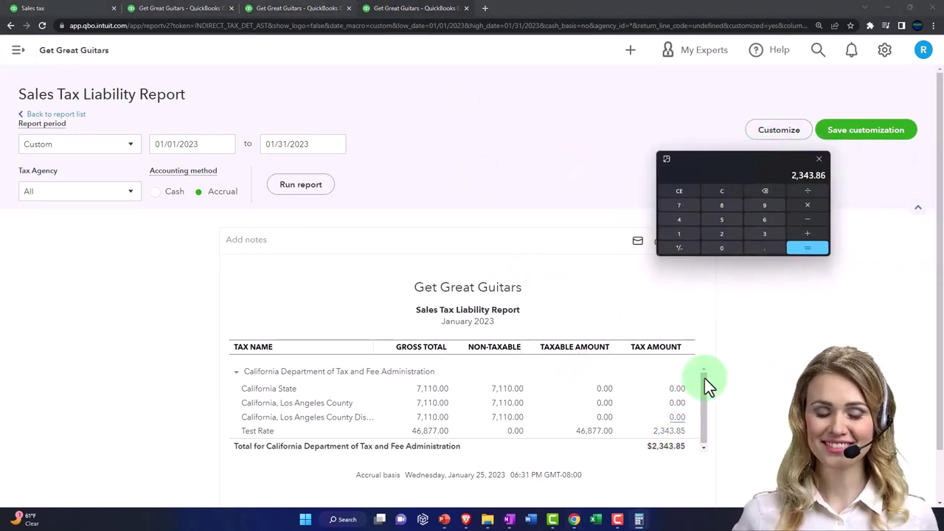
drag(738, 164, 791, 205)
Run the Sales Tax Liability Report for 02/01/2023 to 02/28/2023
click(217, 144)
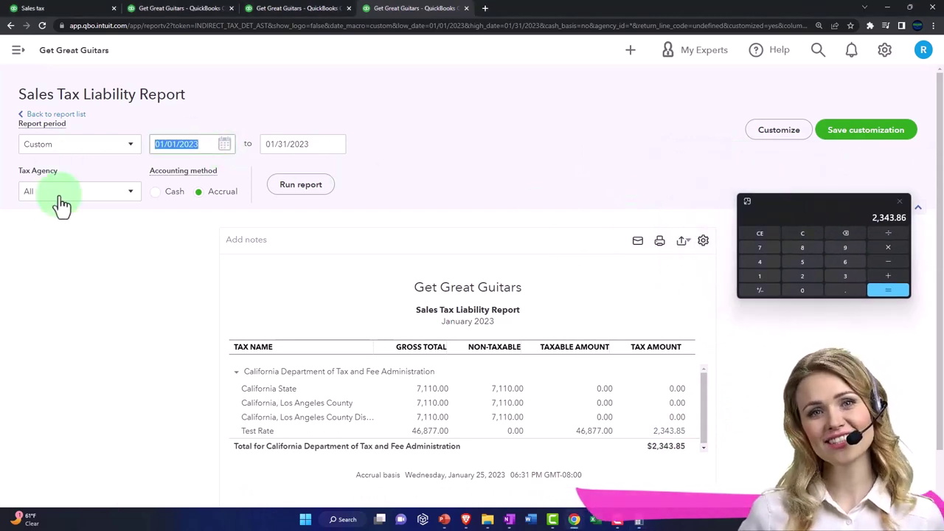
text(0)
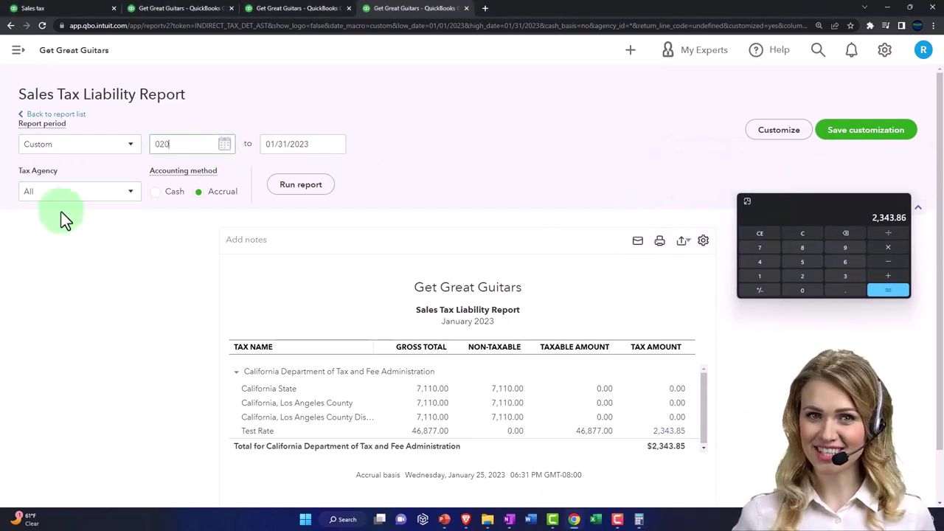
text(2/01/2023)
key(Tab)
text(02282023)
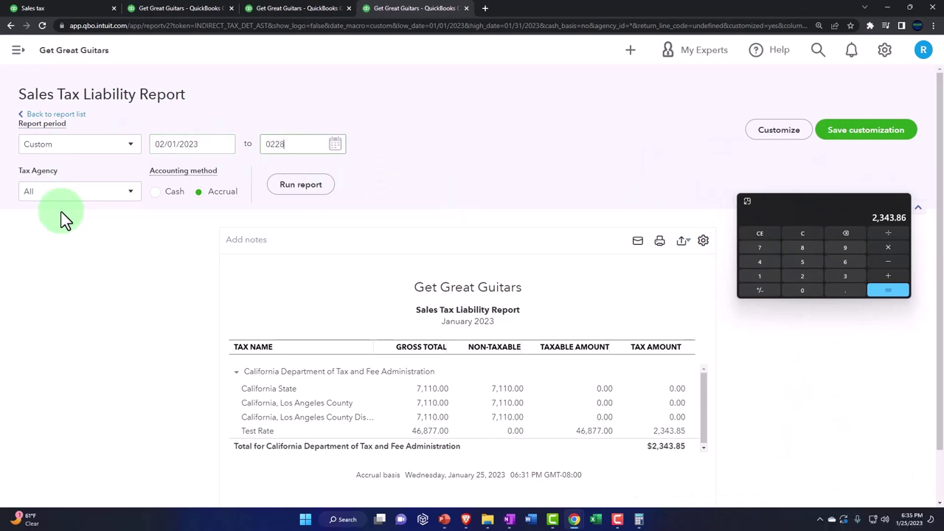
key(Tab)
click(311, 188)
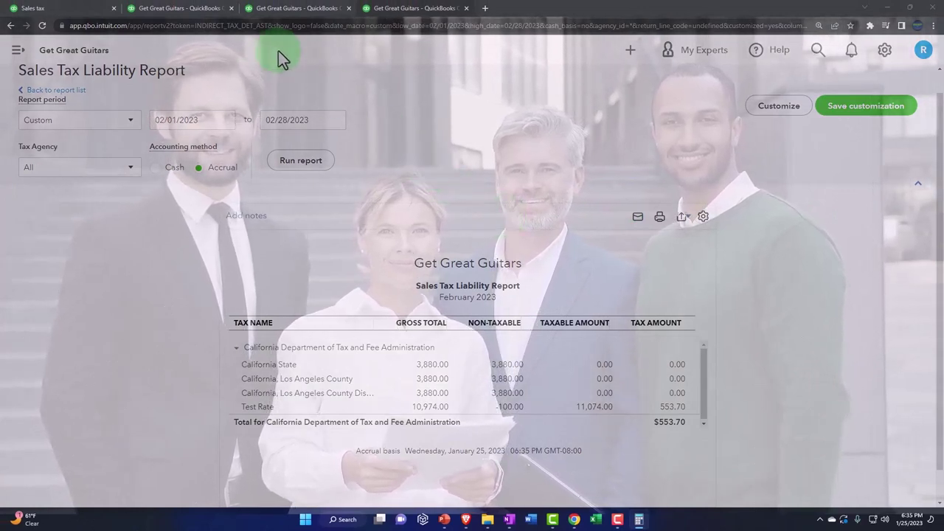
Enlarge the January to February 2023 Profit and Loss report to 150% and review its monthly income and expense lines
click(188, 12)
click(285, 8)
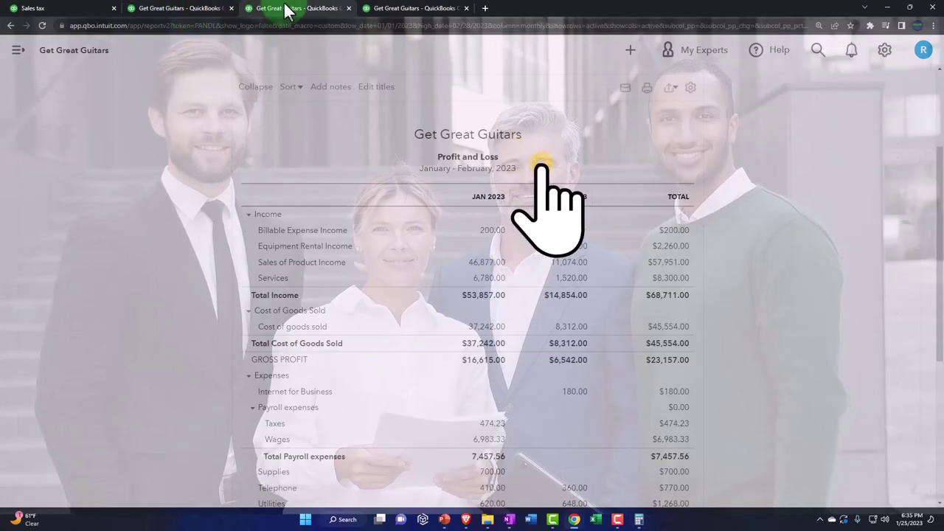
scroll(314, 100, up, 2)
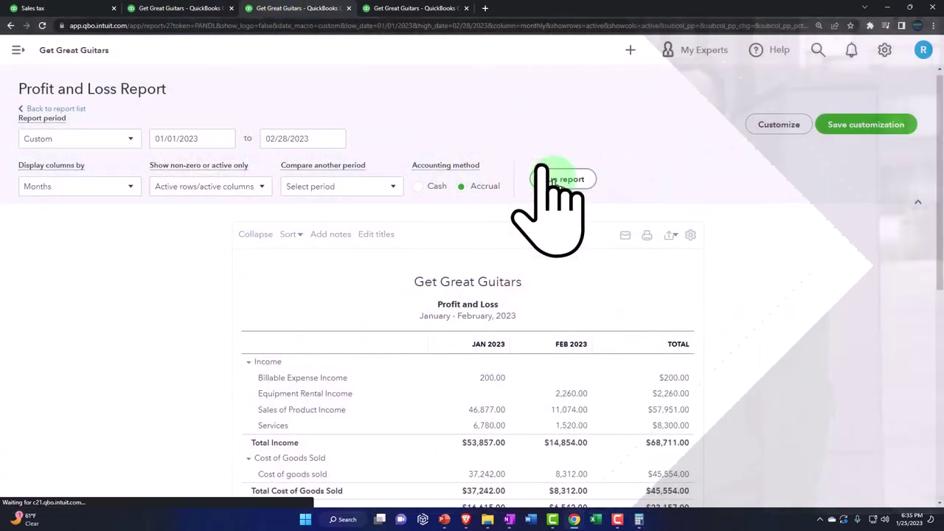
scroll(603, 297, down, 3)
key(ctrl+plus)
key(ctrl+plus)
key(ctrl+plus)
scroll(604, 298, down, 1)
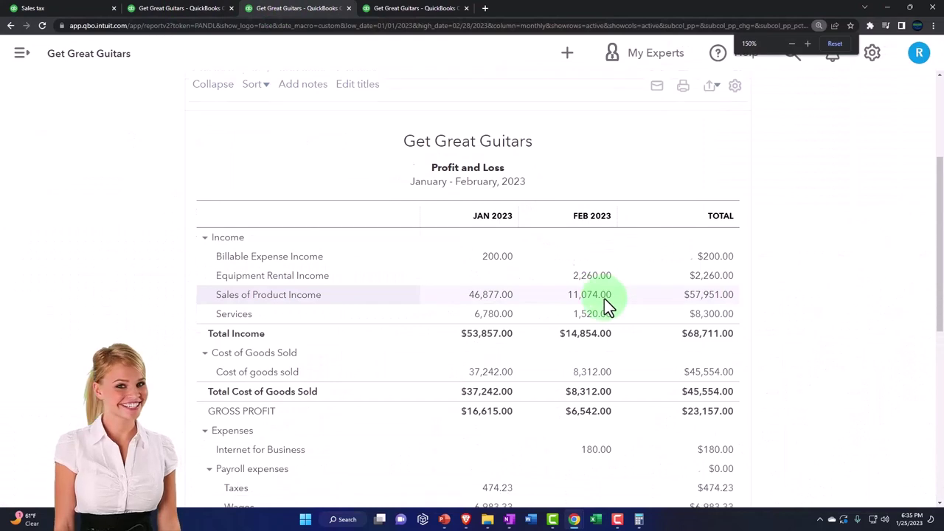
scroll(604, 298, down, 1)
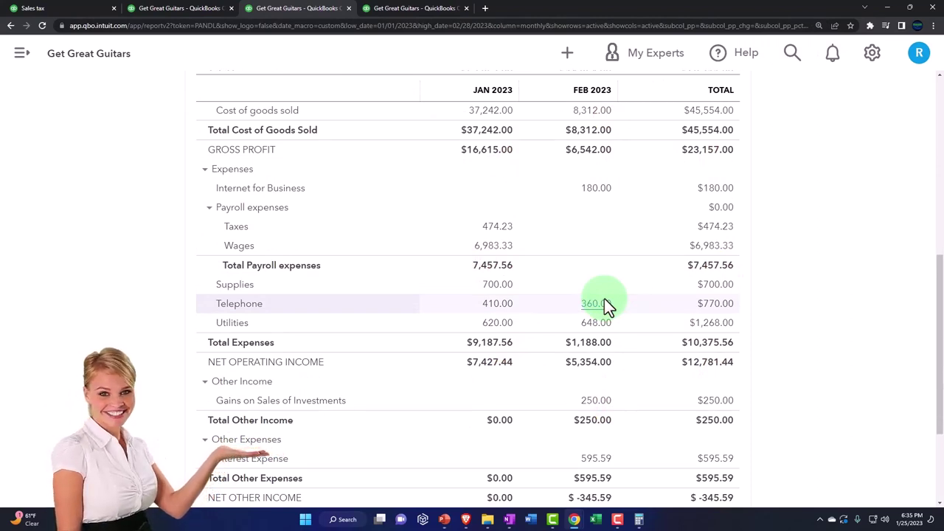
scroll(604, 299, up, 2)
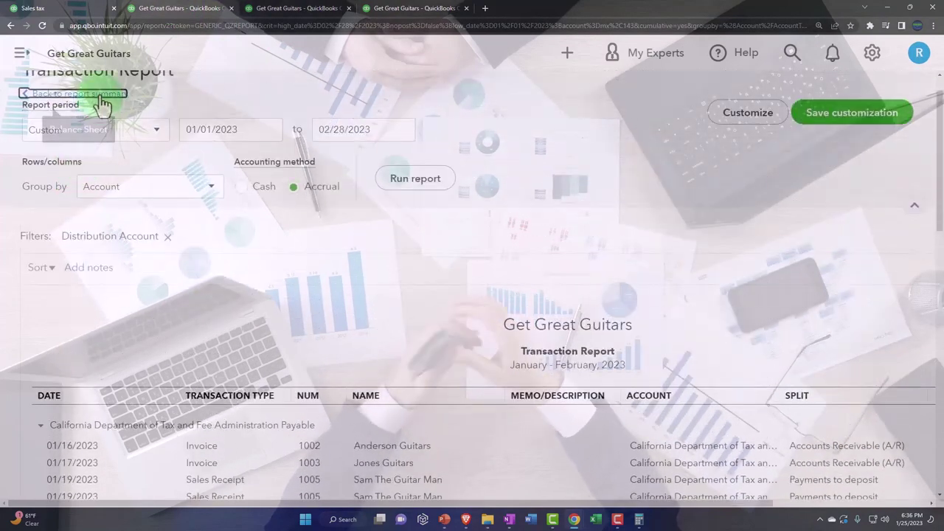
Return from the payable's transaction report to the Balance Sheet and review the California tax payable among the other current liabilities and equity
click(100, 95)
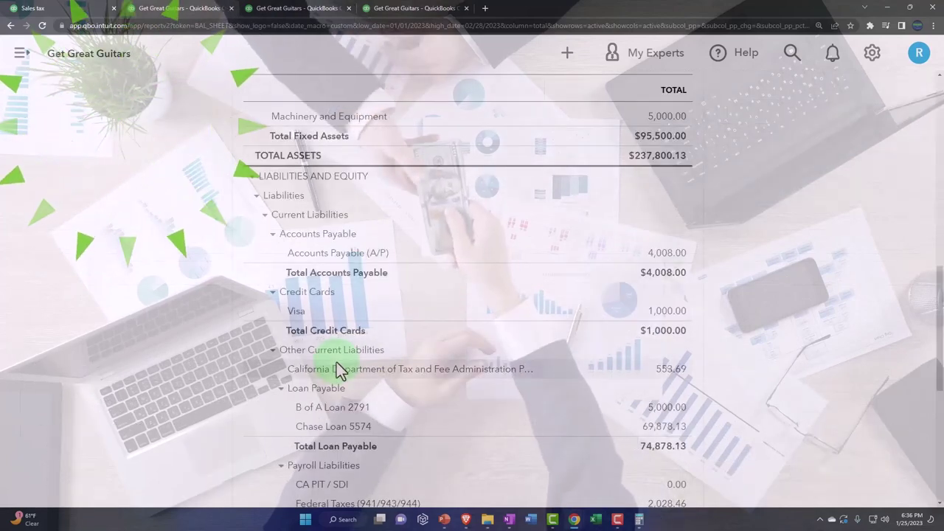
scroll(337, 363, down, 4)
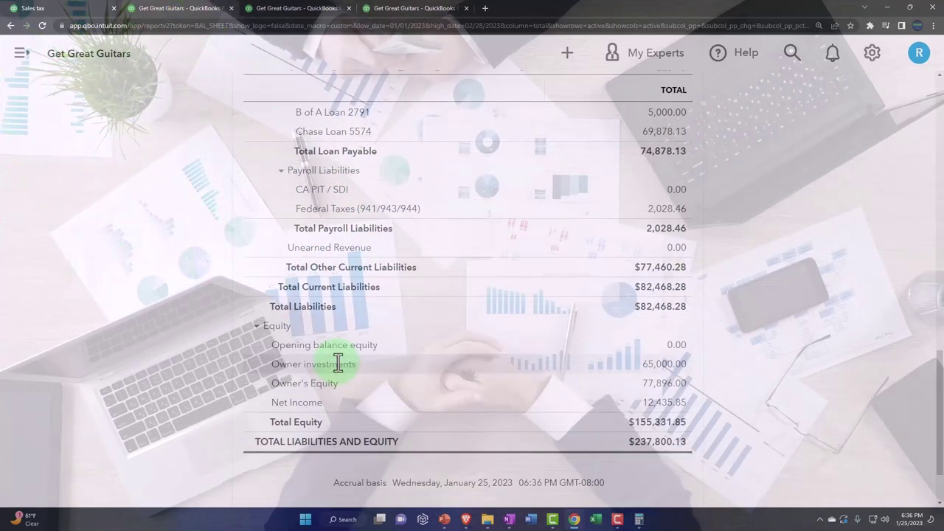
scroll(337, 362, up, 2)
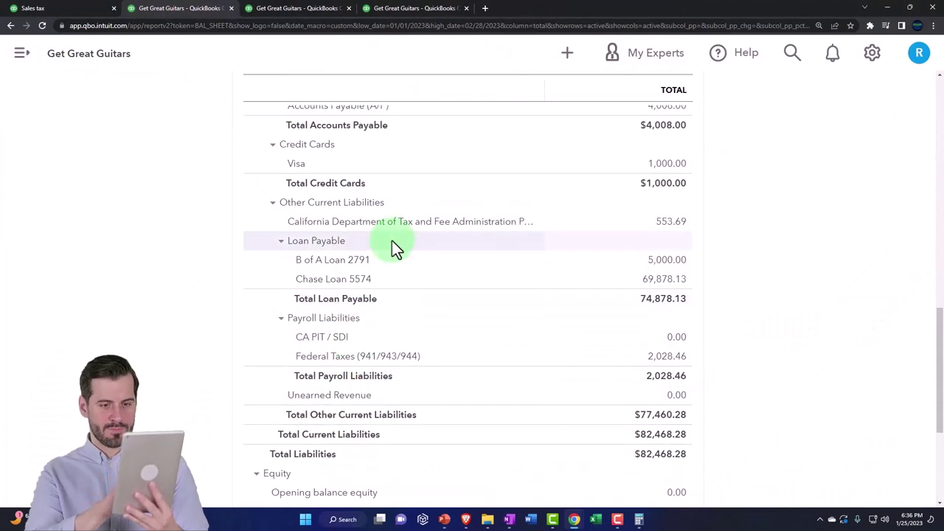